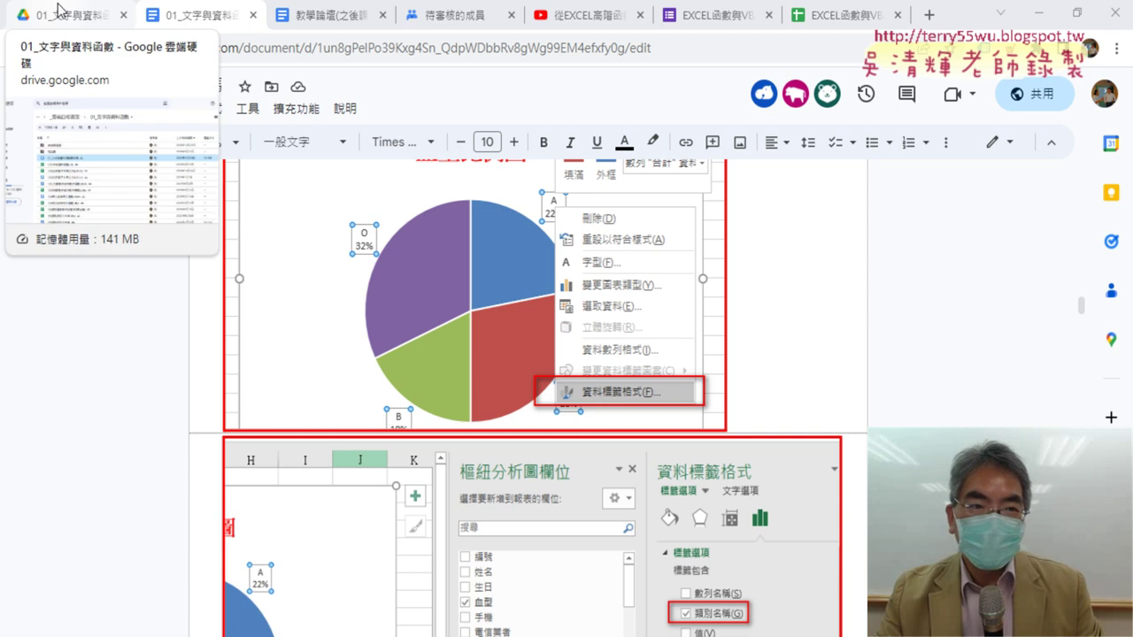
# Scroll through the guide to the section on enabling developer tools.
pyautogui.scroll(2, 841, 374)
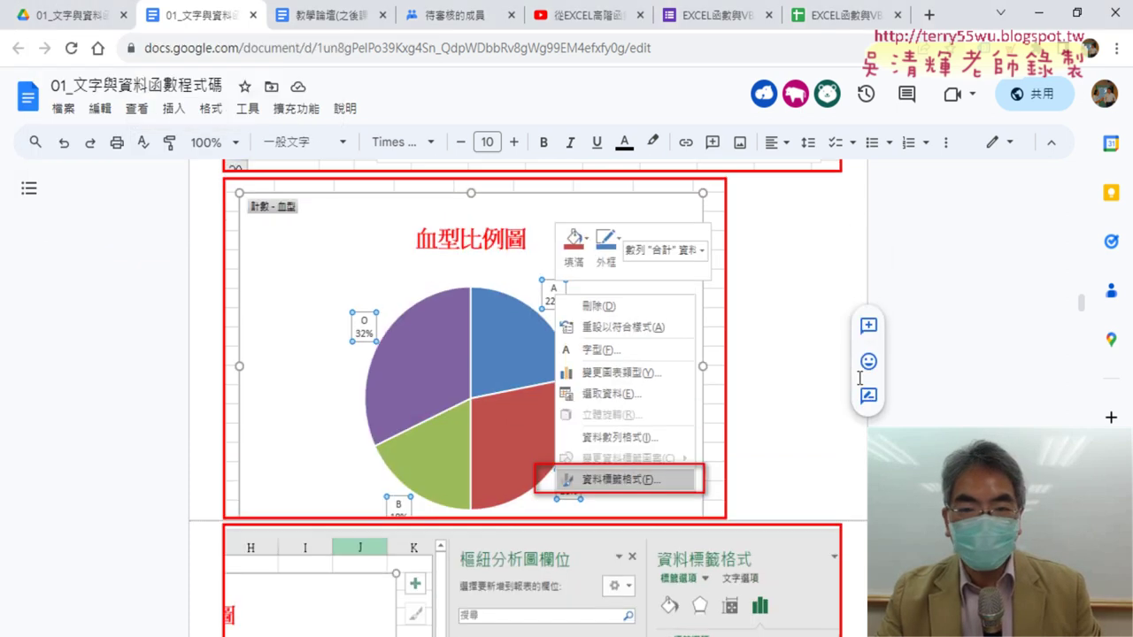
pyautogui.scroll(5, 885, 372)
pyautogui.scroll(5, 929, 371)
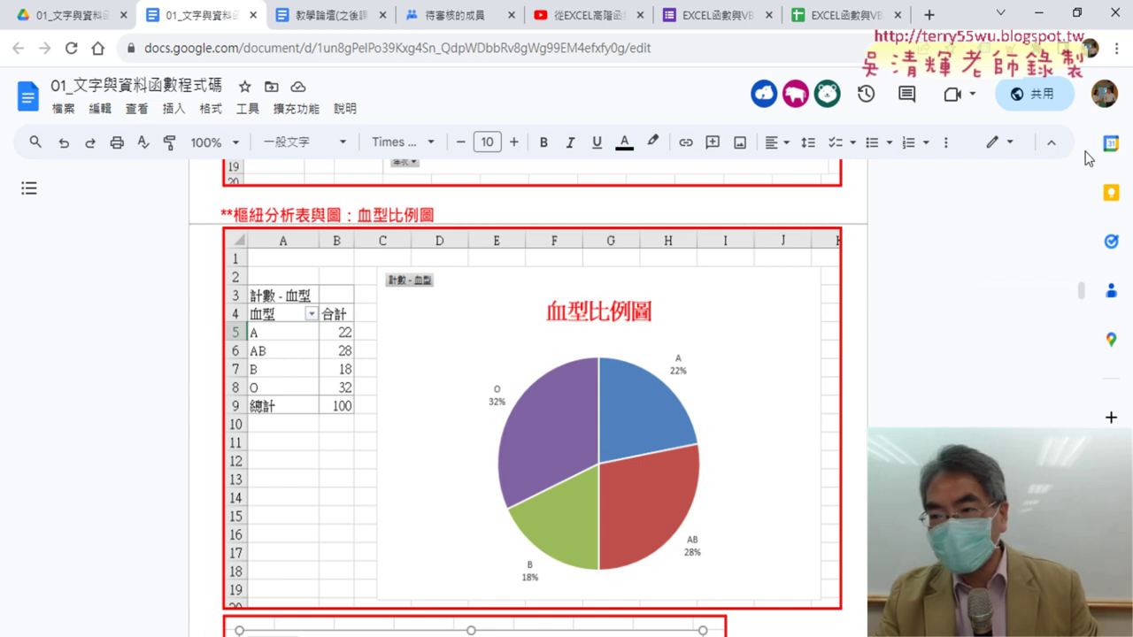
pyautogui.moveTo(1081, 297)
pyautogui.mouseDown()
pyautogui.moveTo(1079, 173)
pyautogui.moveTo(1090, 301)
pyautogui.moveTo(1093, 290)
pyautogui.mouseUp()
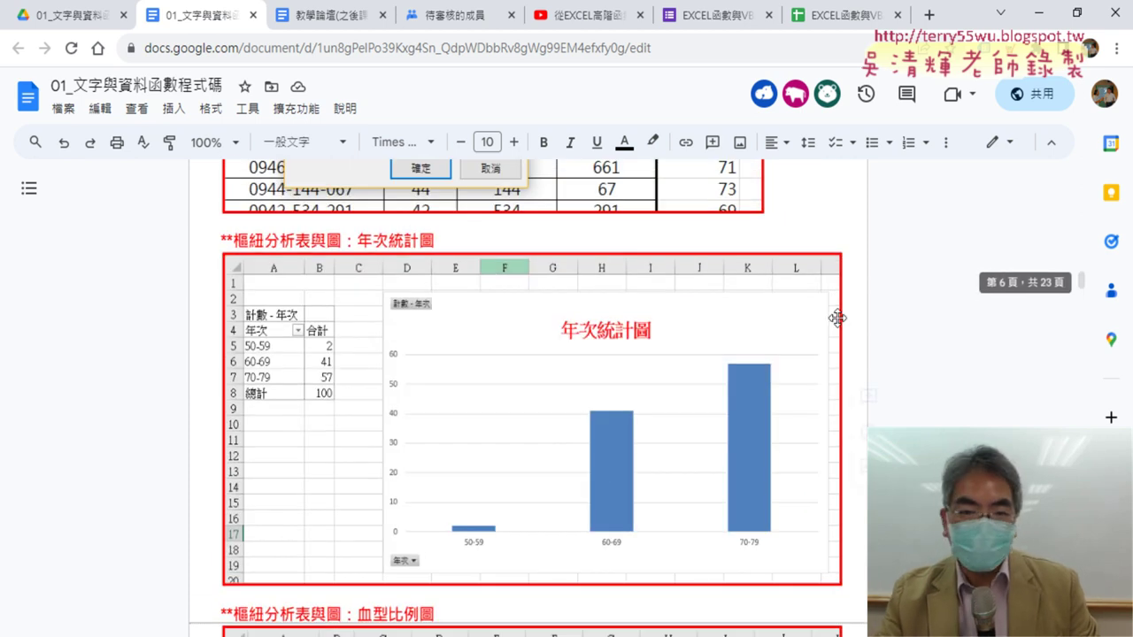
pyautogui.scroll(-5, 606, 297)
pyautogui.scroll(5, 607, 296)
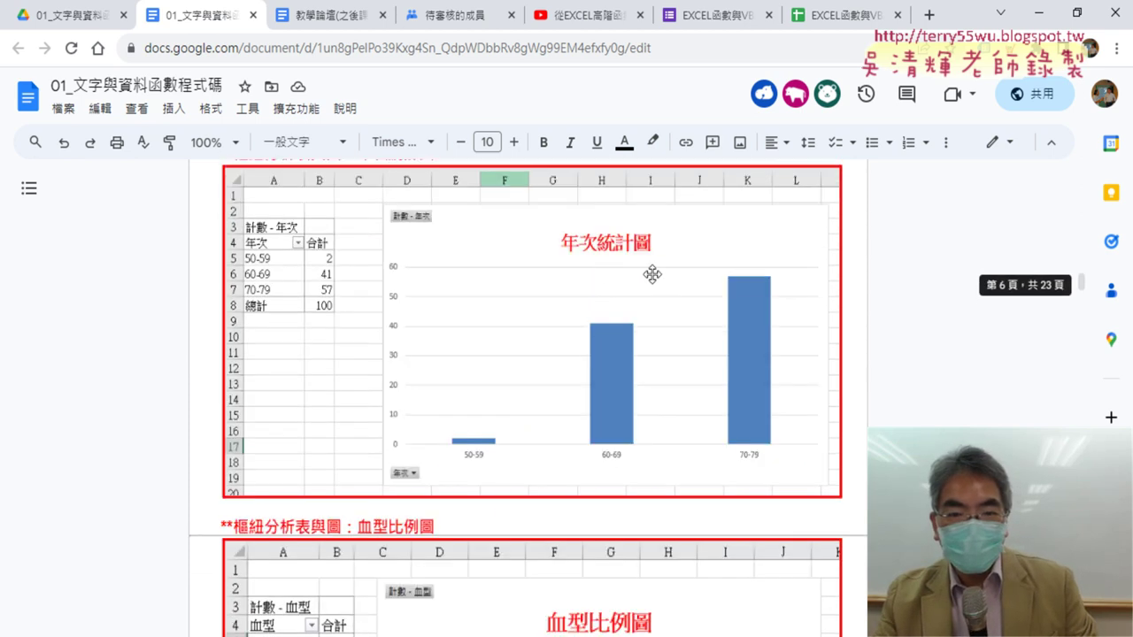
pyautogui.scroll(-4, 673, 310)
pyautogui.scroll(-1, 514, 322)
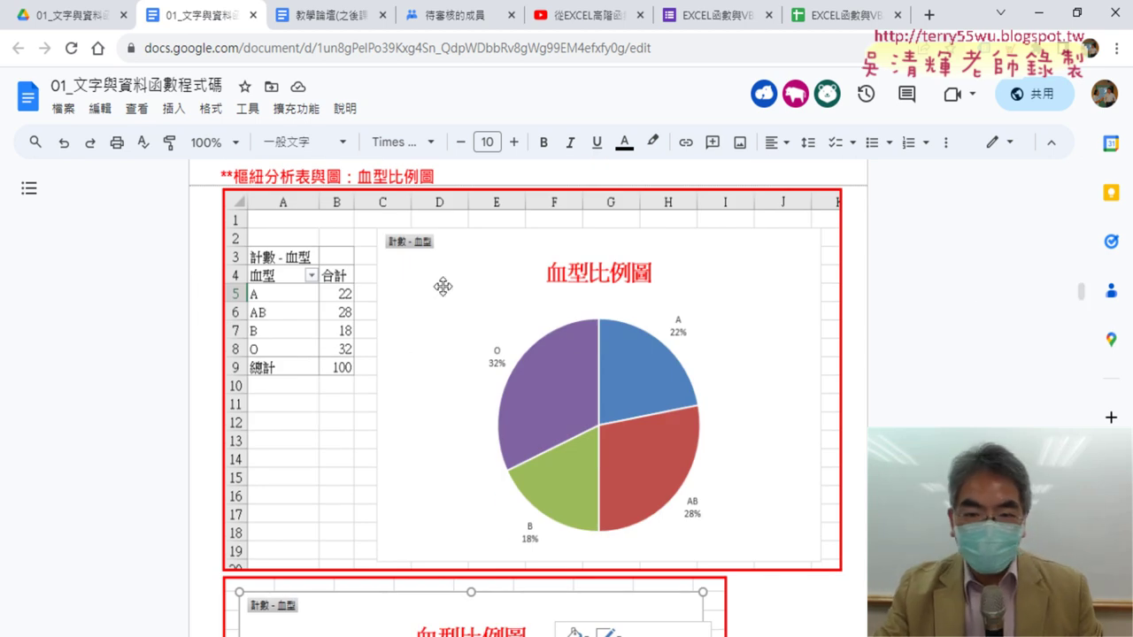
pyautogui.scroll(-5, 505, 419)
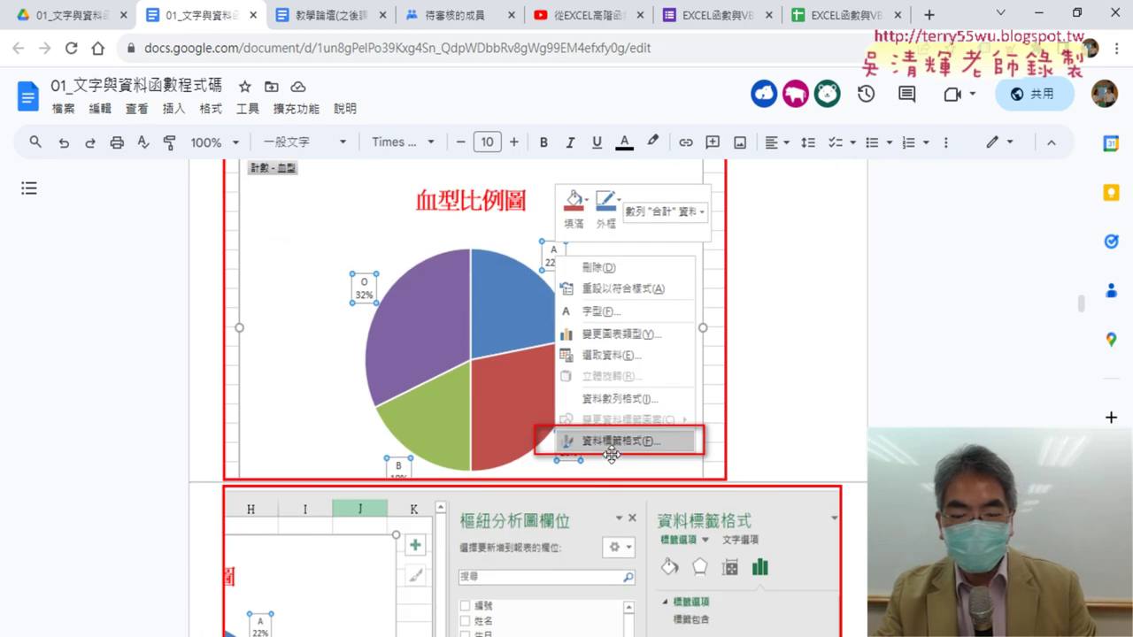
pyautogui.scroll(-3, 659, 440)
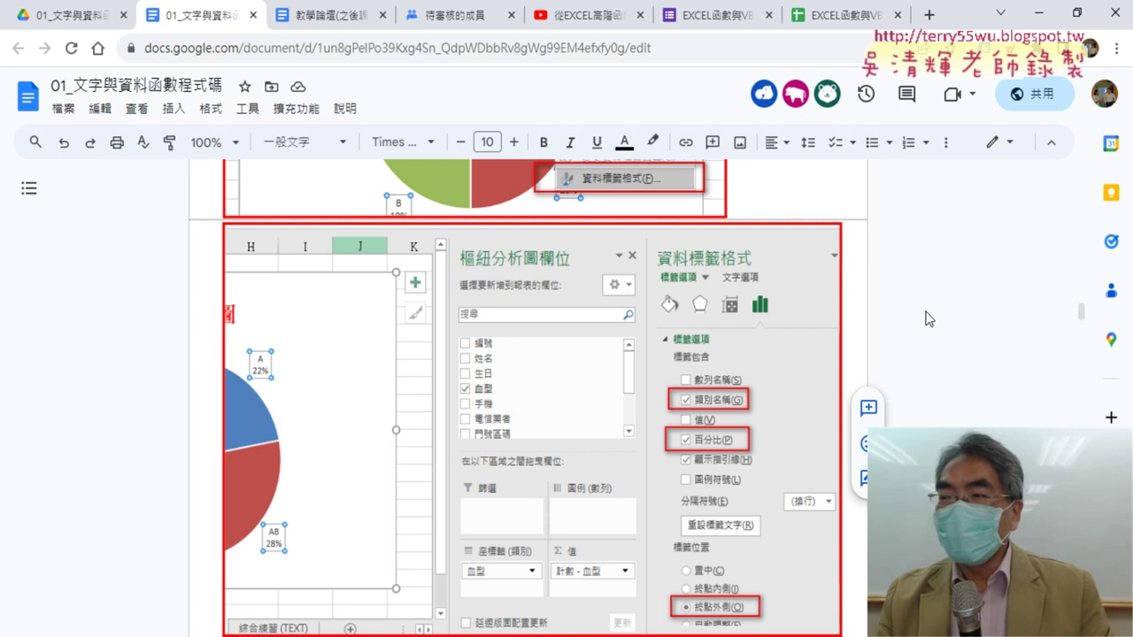
pyautogui.scroll(-3, 927, 319)
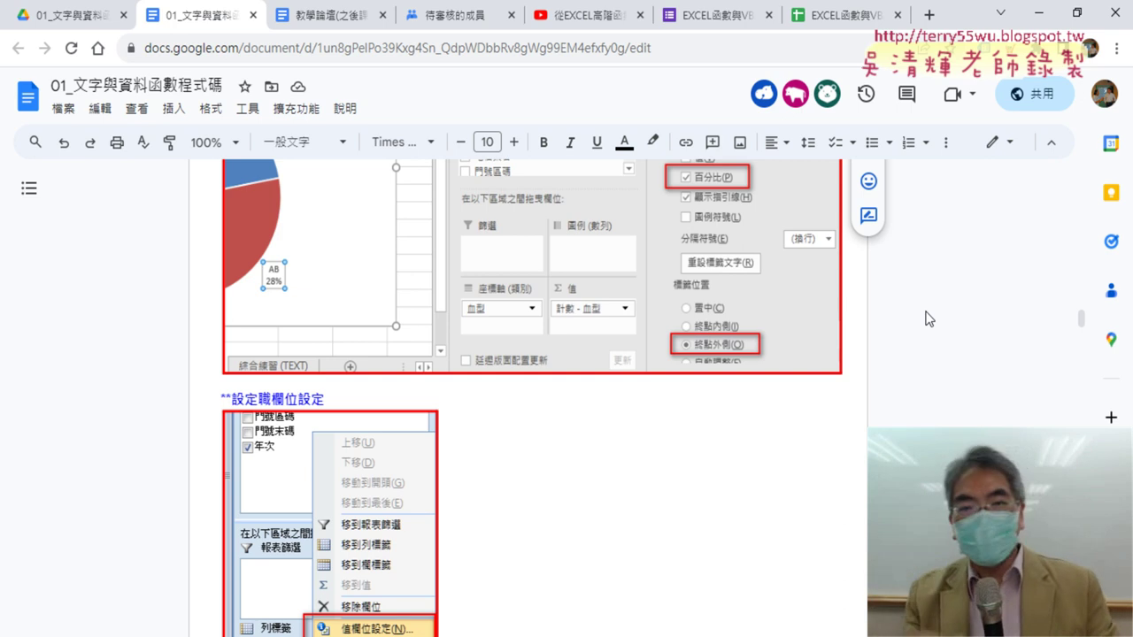
pyautogui.scroll(2, 927, 319)
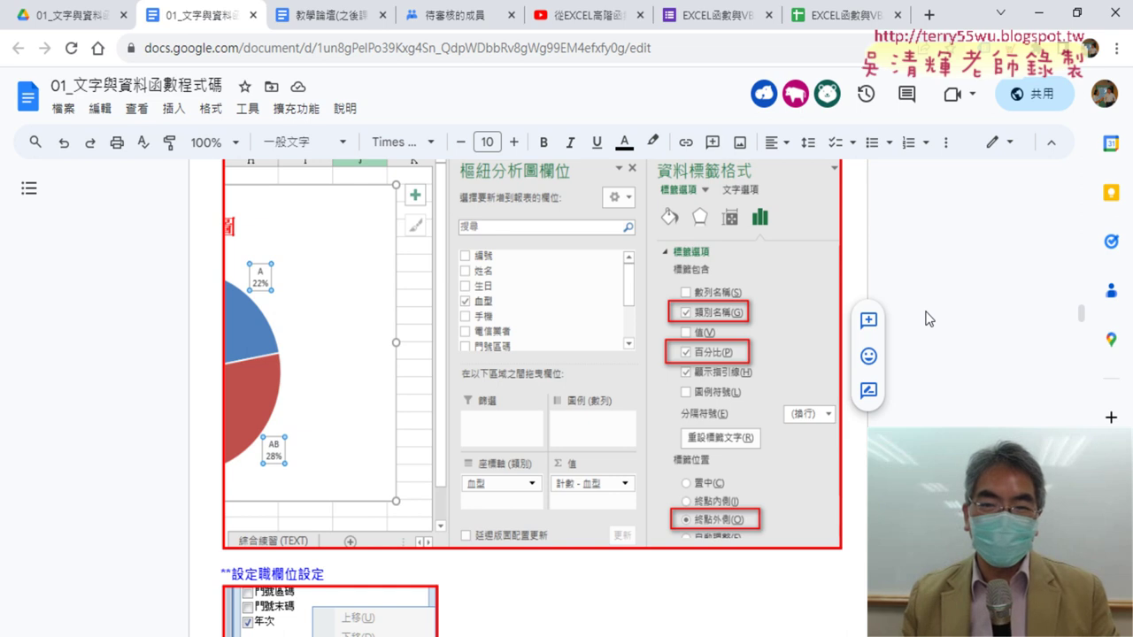
pyautogui.scroll(-4, 926, 319)
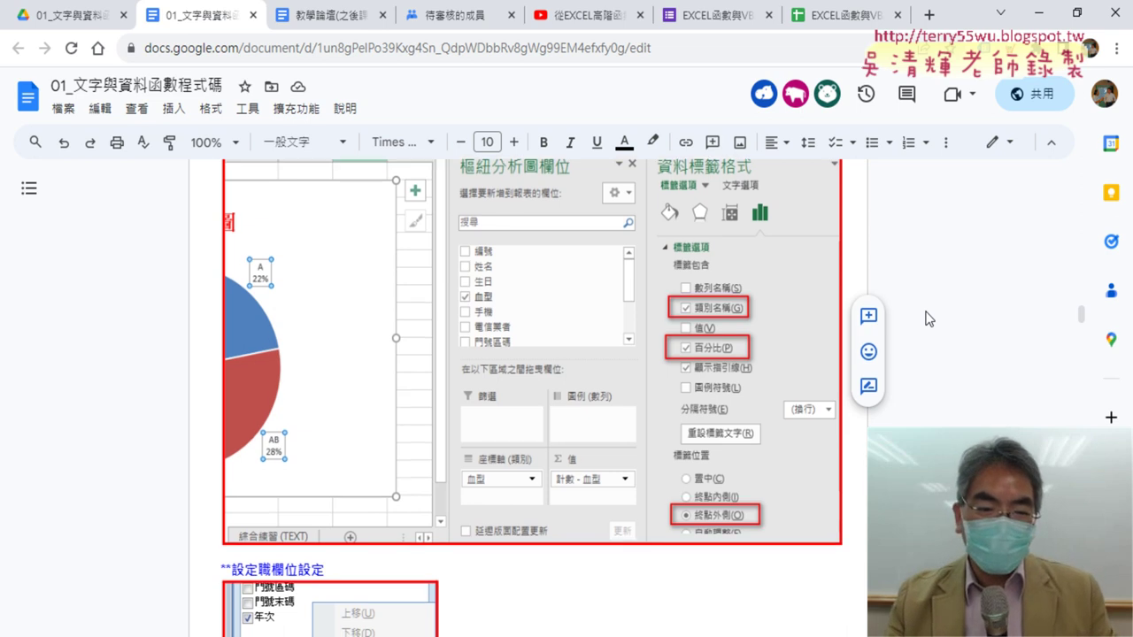
pyautogui.scroll(-1, 928, 319)
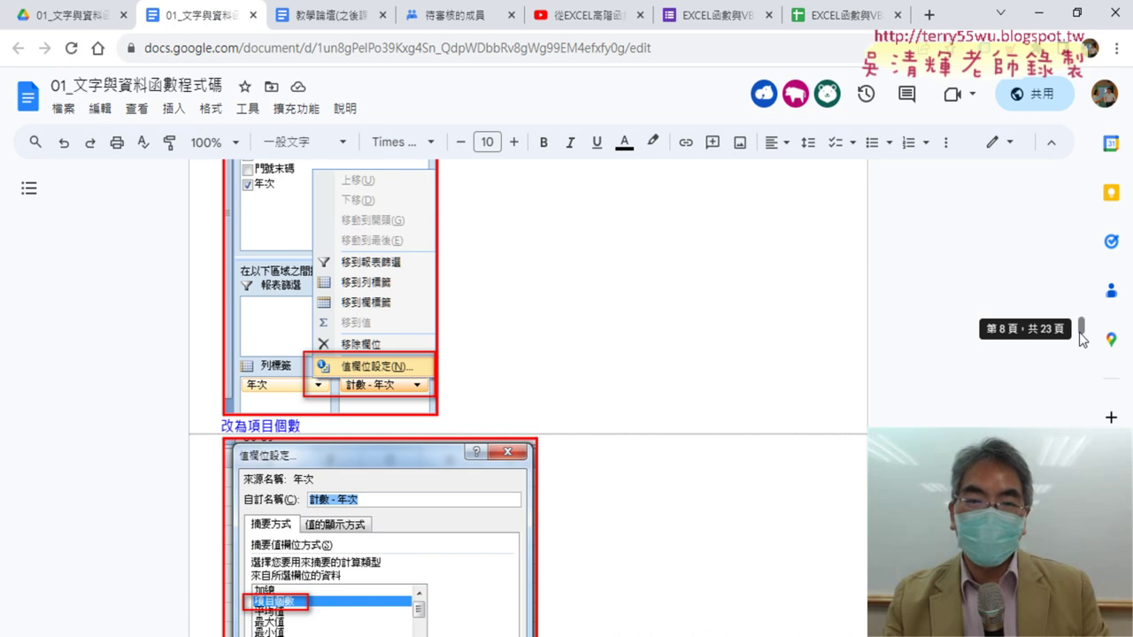
pyautogui.scroll(-6, 617, 309)
pyautogui.scroll(2, 618, 308)
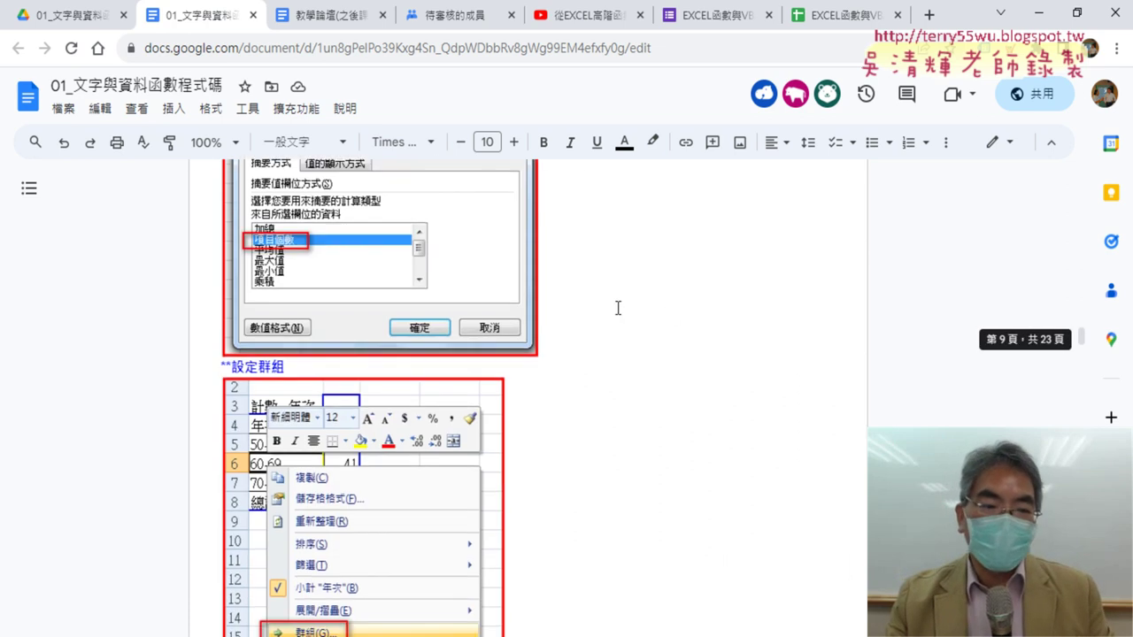
pyautogui.scroll(-3, 618, 308)
pyautogui.scroll(-4, 544, 333)
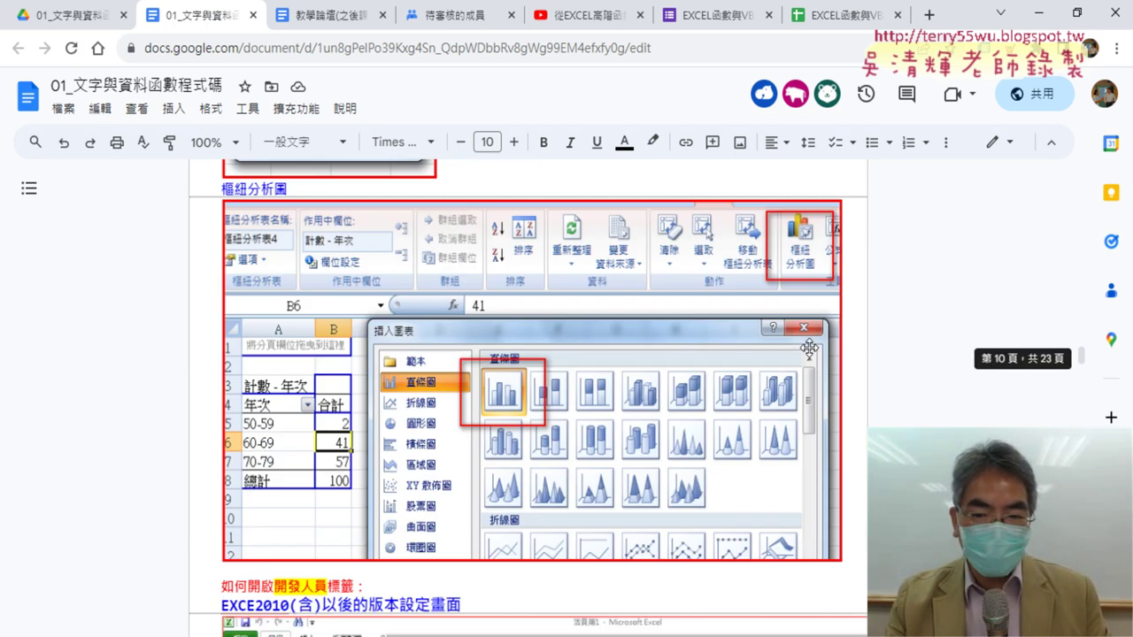
pyautogui.scroll(-2, 809, 347)
pyautogui.scroll(-2, 840, 345)
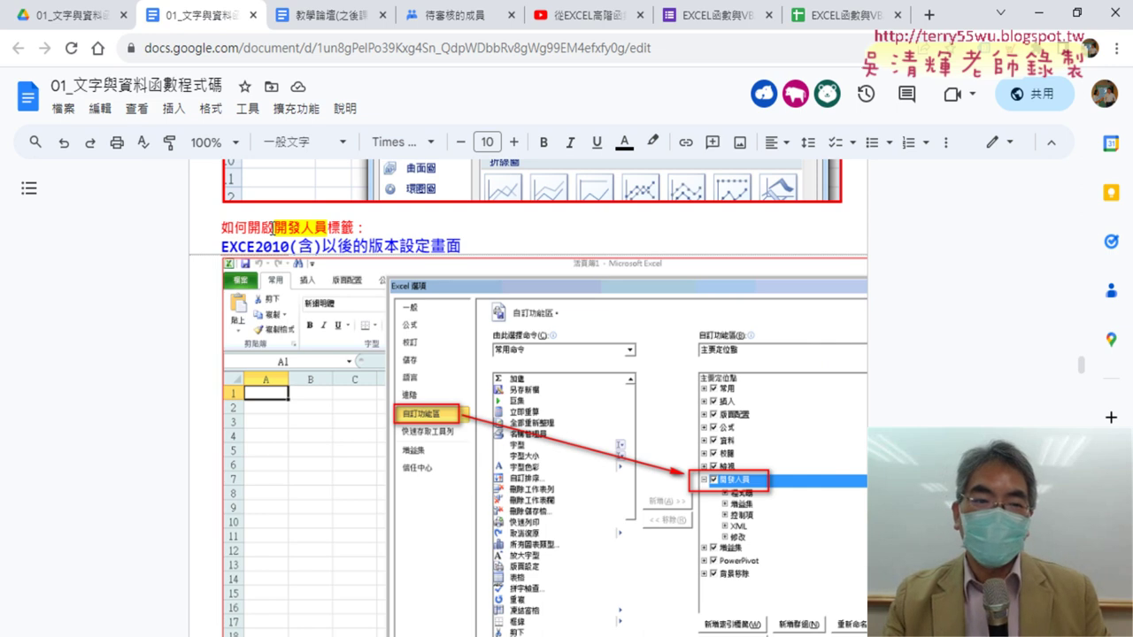
# Highlight the developer-tools heading, then show the Developer tab in 01文字與資料函數.xls.
pyautogui.moveTo(272, 227); pyautogui.dragTo(368, 227)
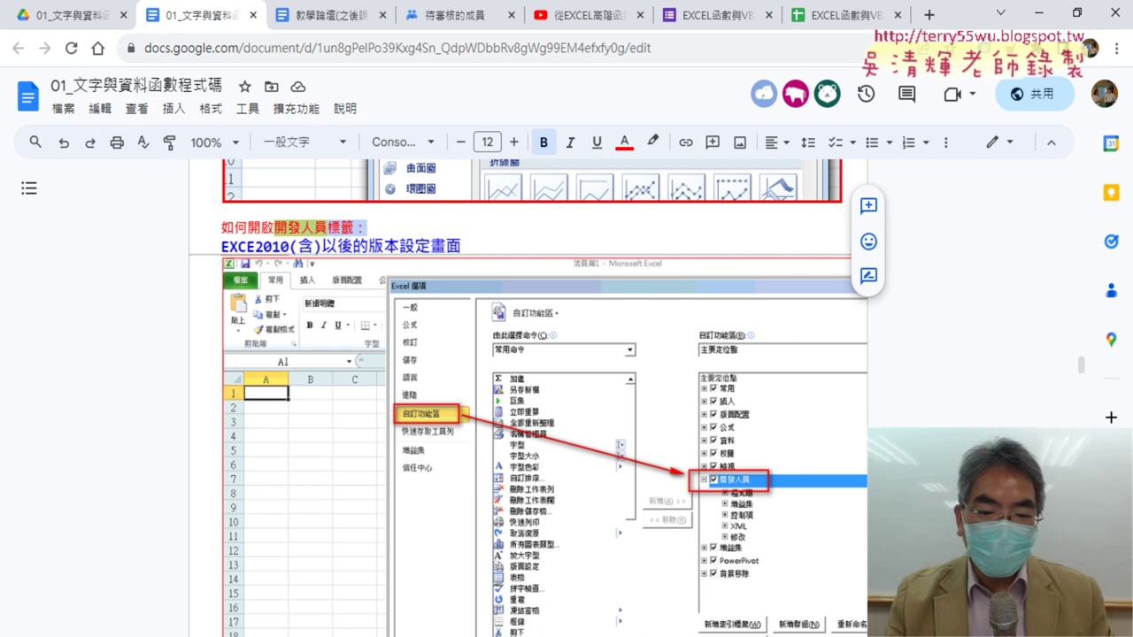
pyautogui.hotkey('alt', 'Tab')
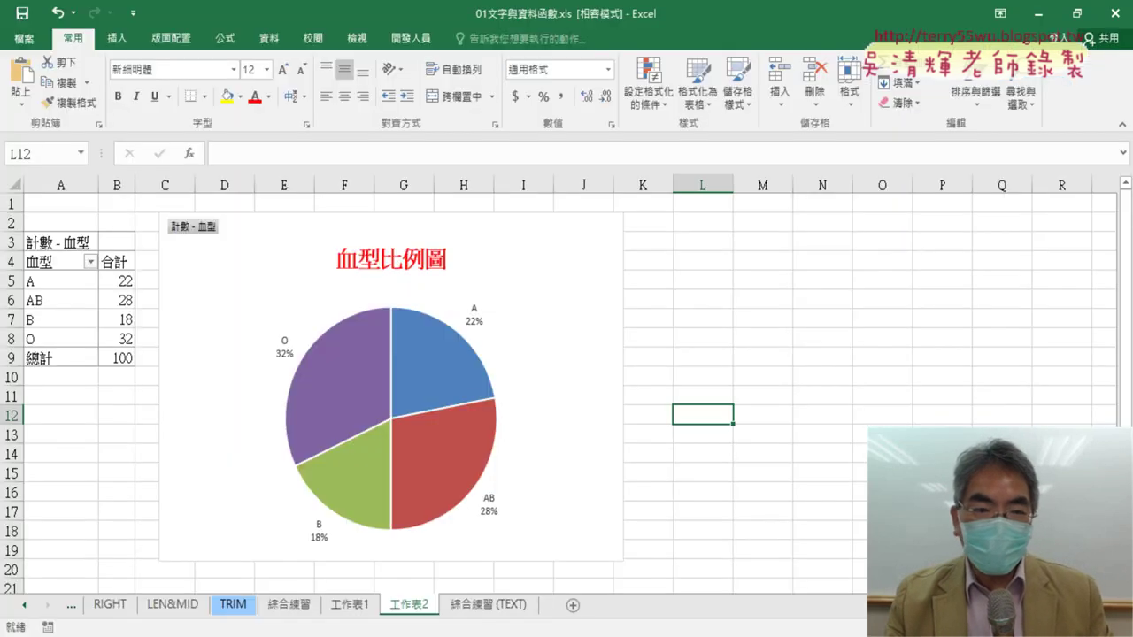
pyautogui.click(410, 40)
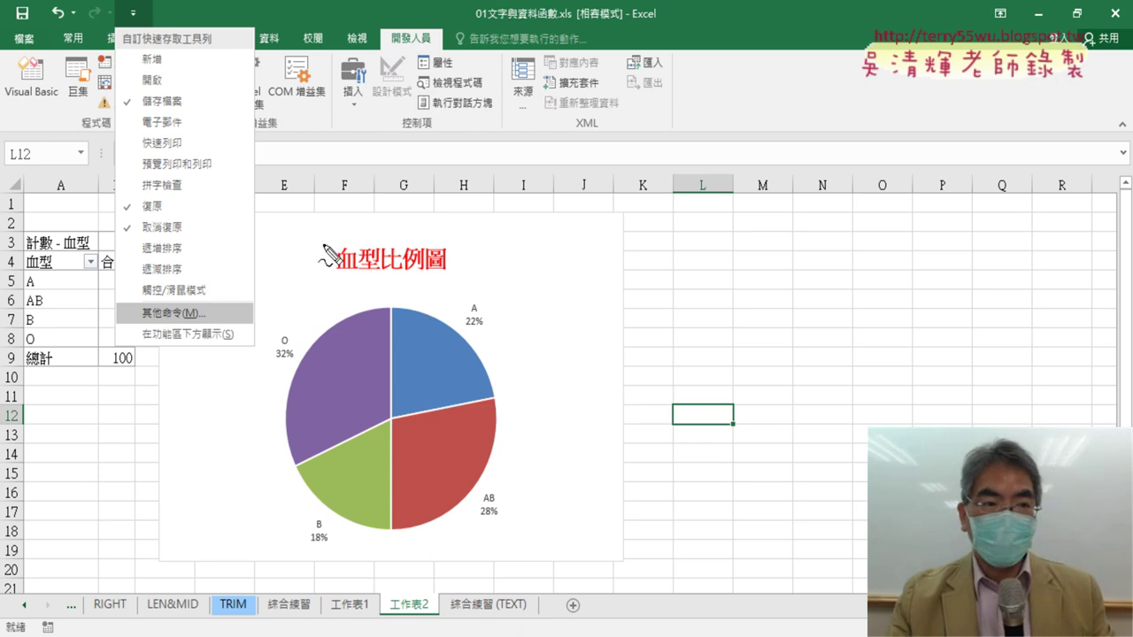
pyautogui.moveTo(137, 7); pyautogui.dragTo(135, 25)
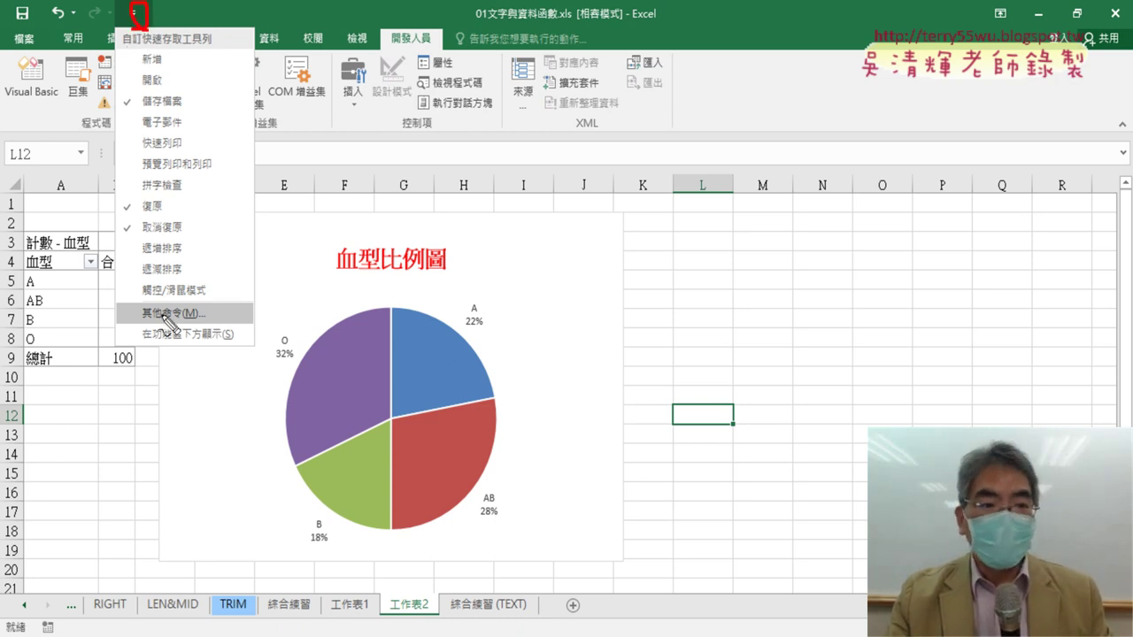
pyautogui.moveTo(195, 321)
pyautogui.mouseDown()
pyautogui.moveTo(179, 306)
pyautogui.moveTo(187, 324)
pyautogui.mouseUp()
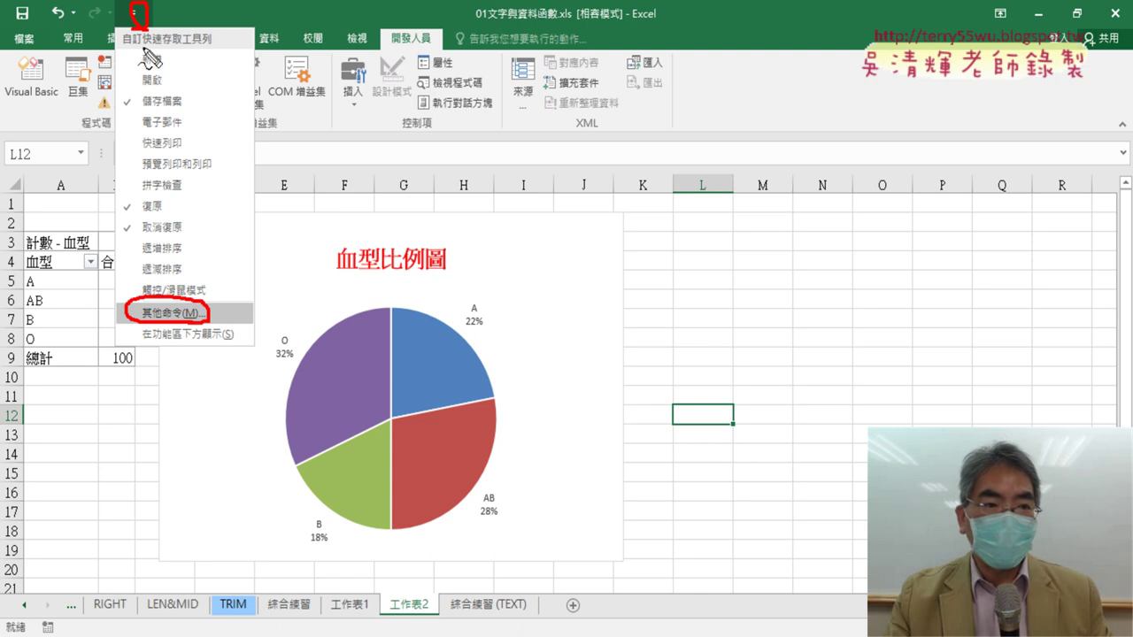
pyautogui.moveTo(139, 42)
pyautogui.mouseDown()
pyautogui.moveTo(150, 283)
pyautogui.moveTo(177, 255)
pyautogui.mouseUp()
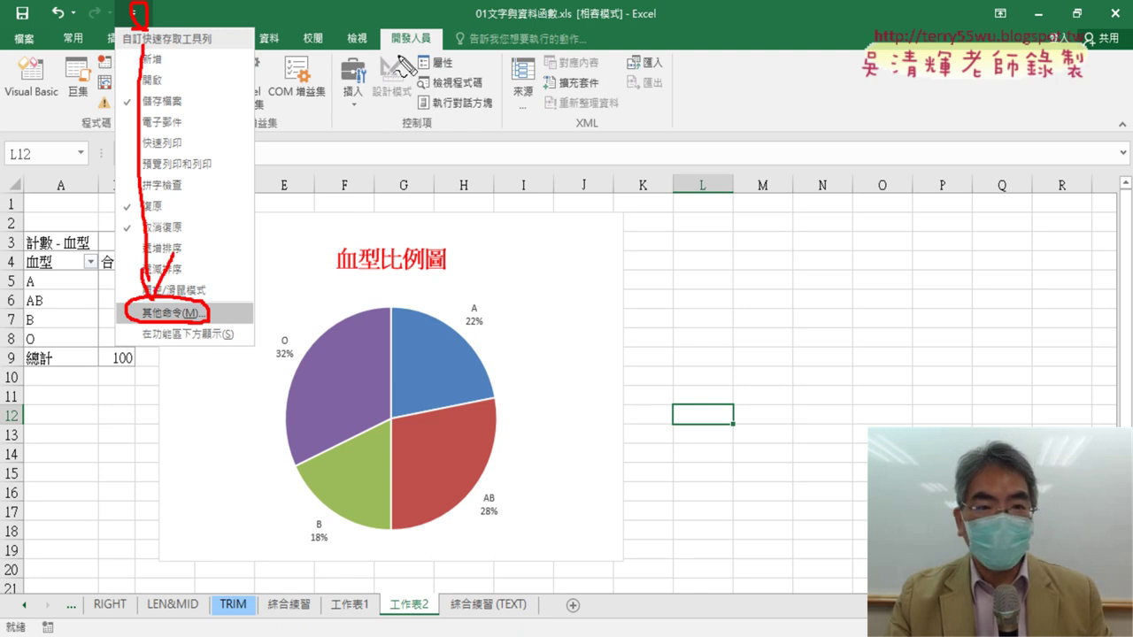
pyautogui.moveTo(440, 55); pyautogui.dragTo(453, 46)
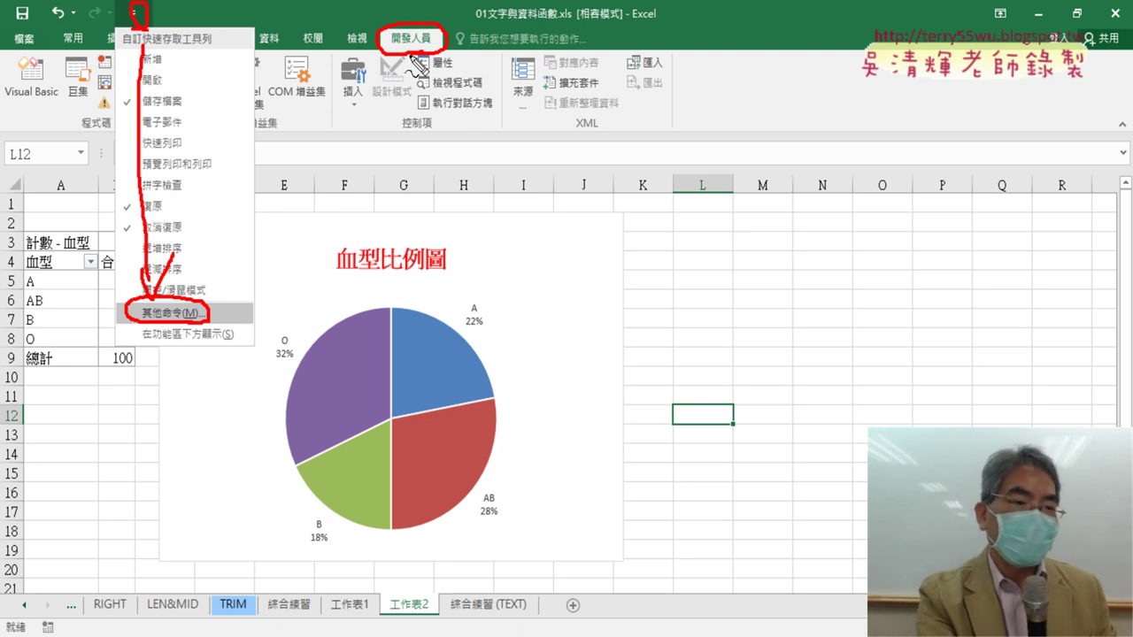
pyautogui.press('Escape')
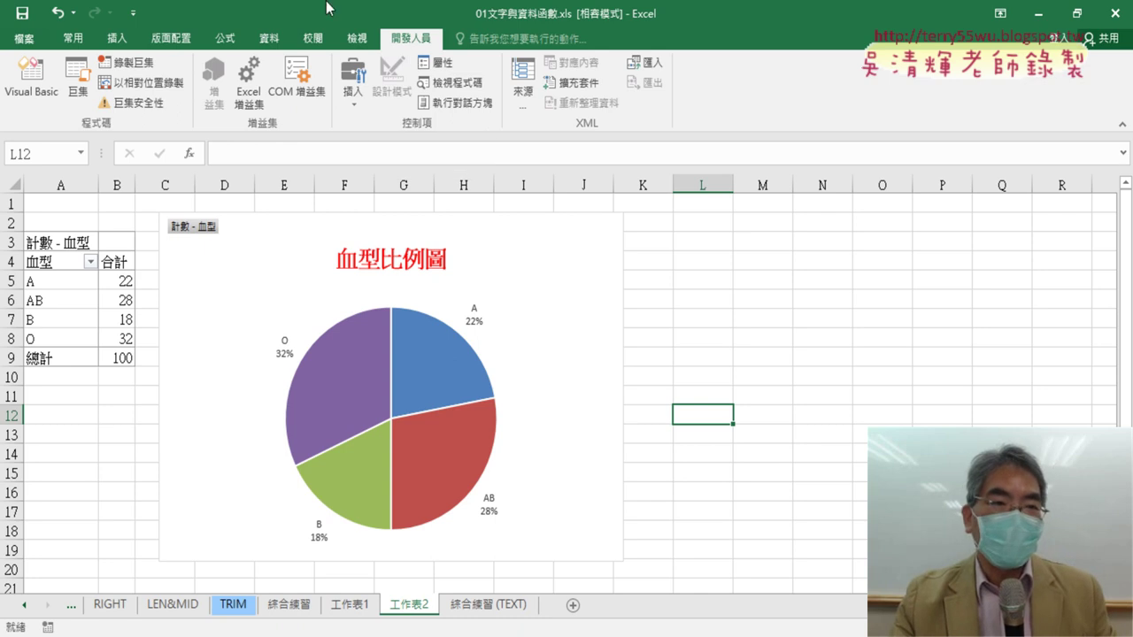
# Via Quick Access Toolbar > More Commands, untick 開發人員 (Developer) under Customize Ribbon and confirm.
pyautogui.click(144, 17)
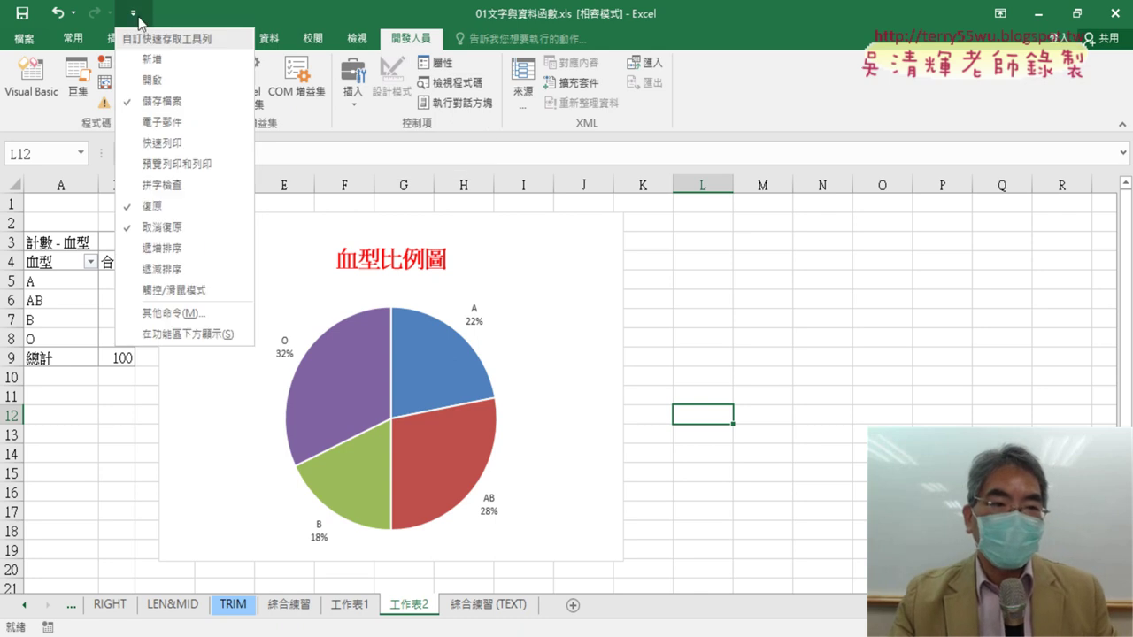
pyautogui.click(155, 312)
pyautogui.moveTo(469, 31); pyautogui.dragTo(197, 77)
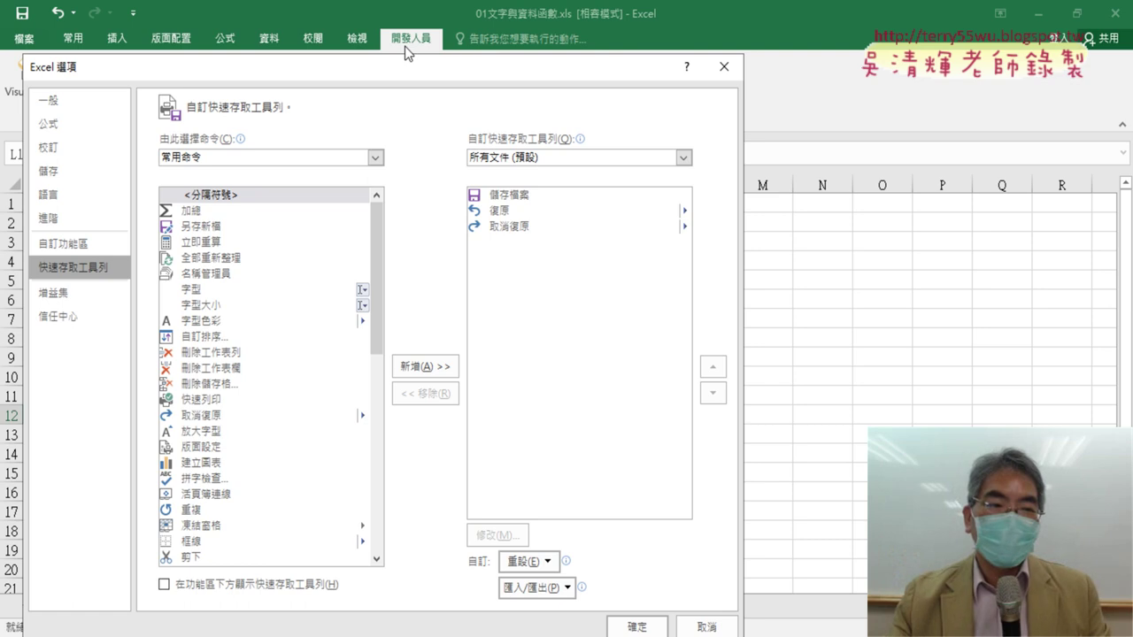
pyautogui.click(87, 246)
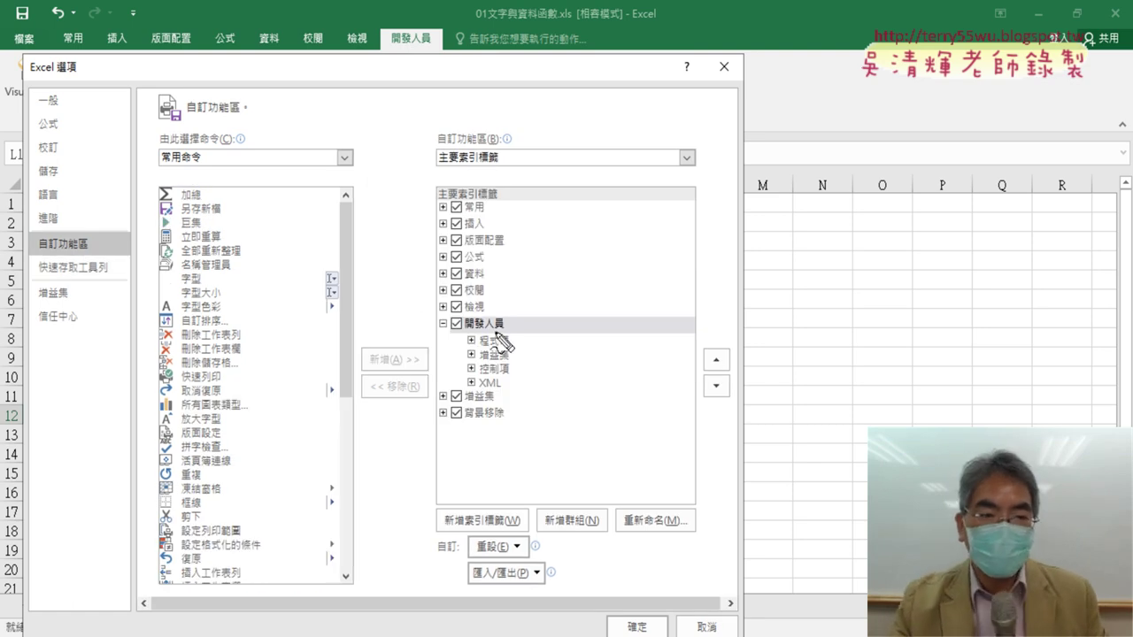
pyautogui.moveTo(501, 340); pyautogui.dragTo(513, 350)
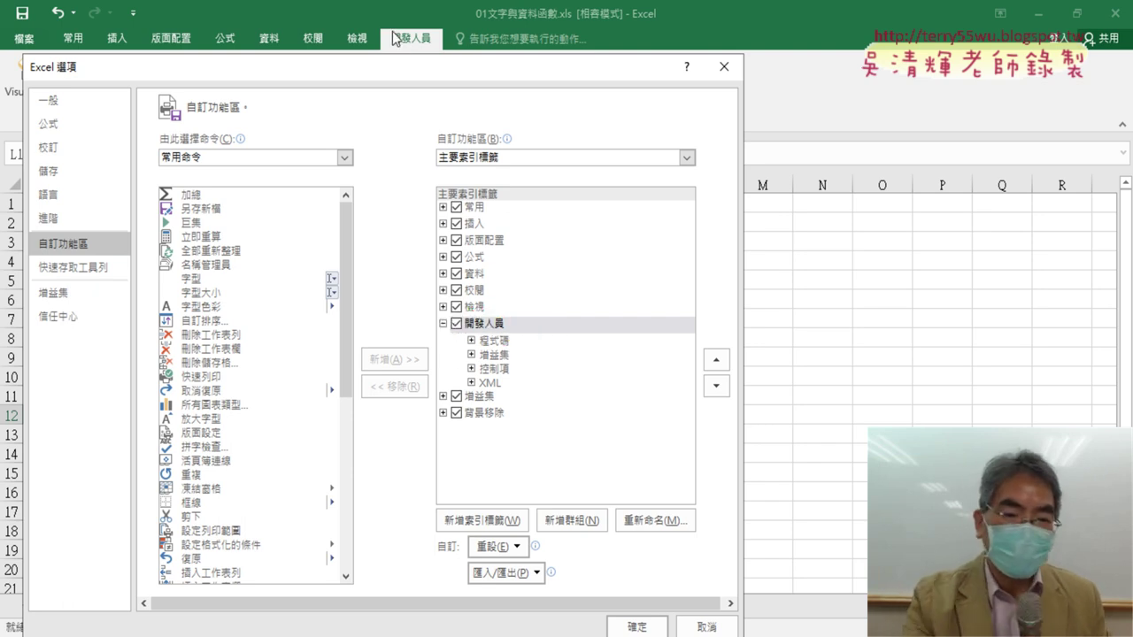
pyautogui.click(456, 324)
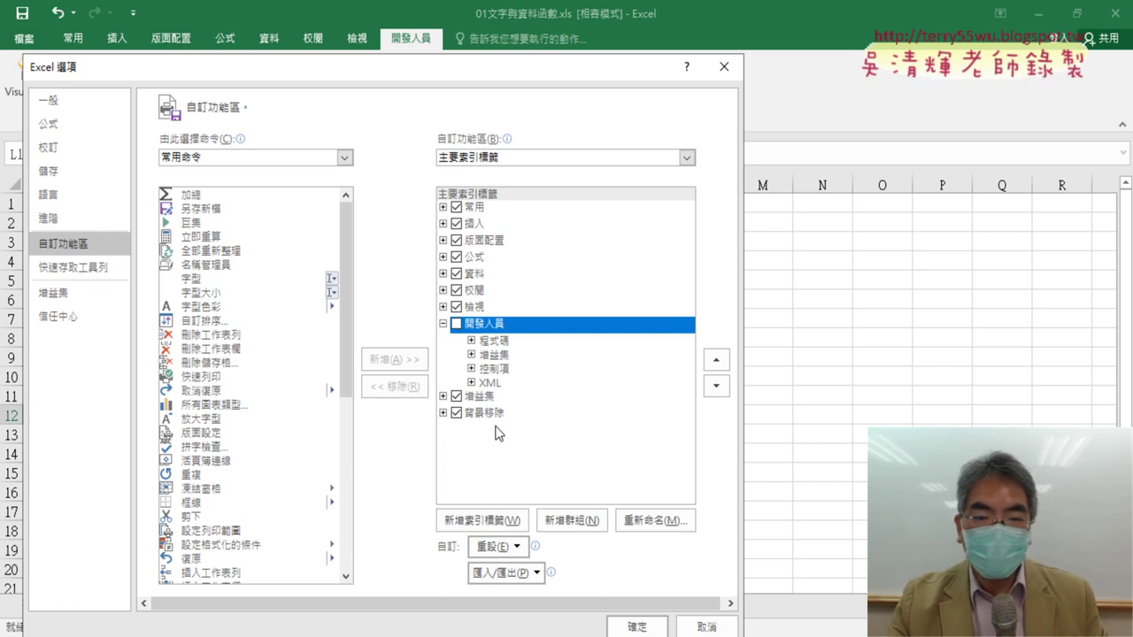
pyautogui.click(636, 627)
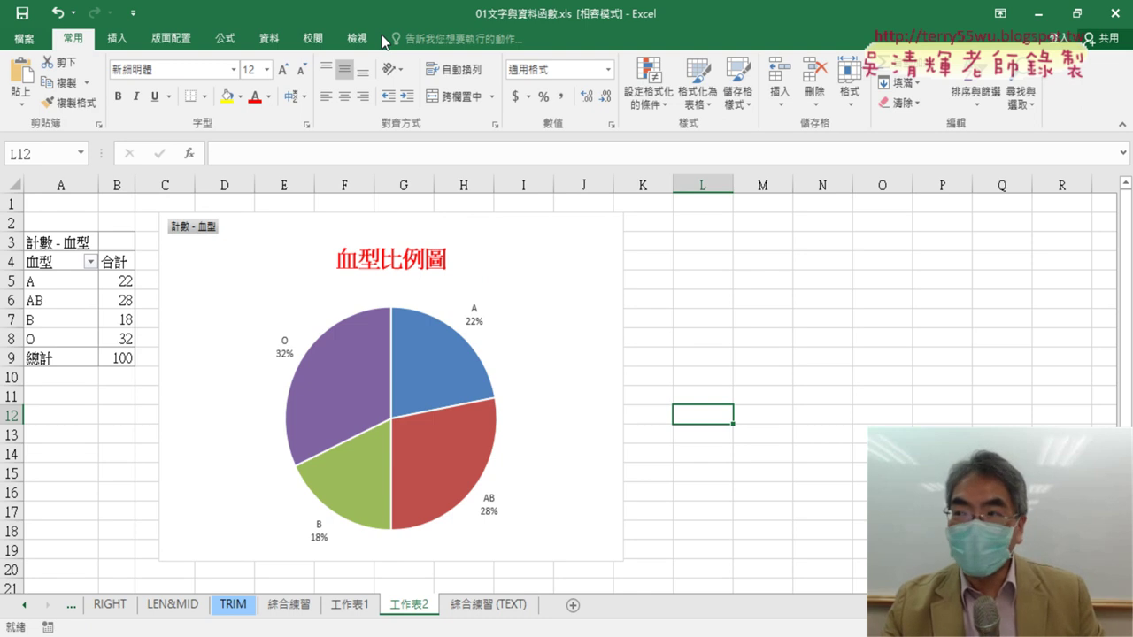
# Re-tick 開發人員 (Developer) in Customize Ribbon, confirm, and open the Developer tab.
pyautogui.click(132, 15)
pyautogui.click(187, 315)
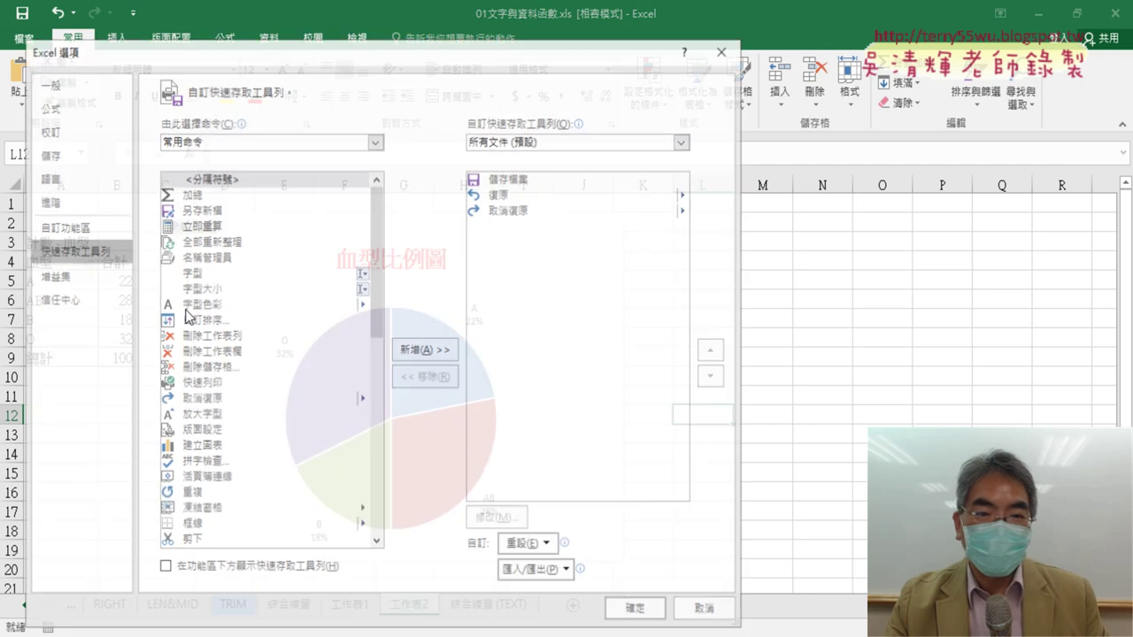
pyautogui.click(94, 232)
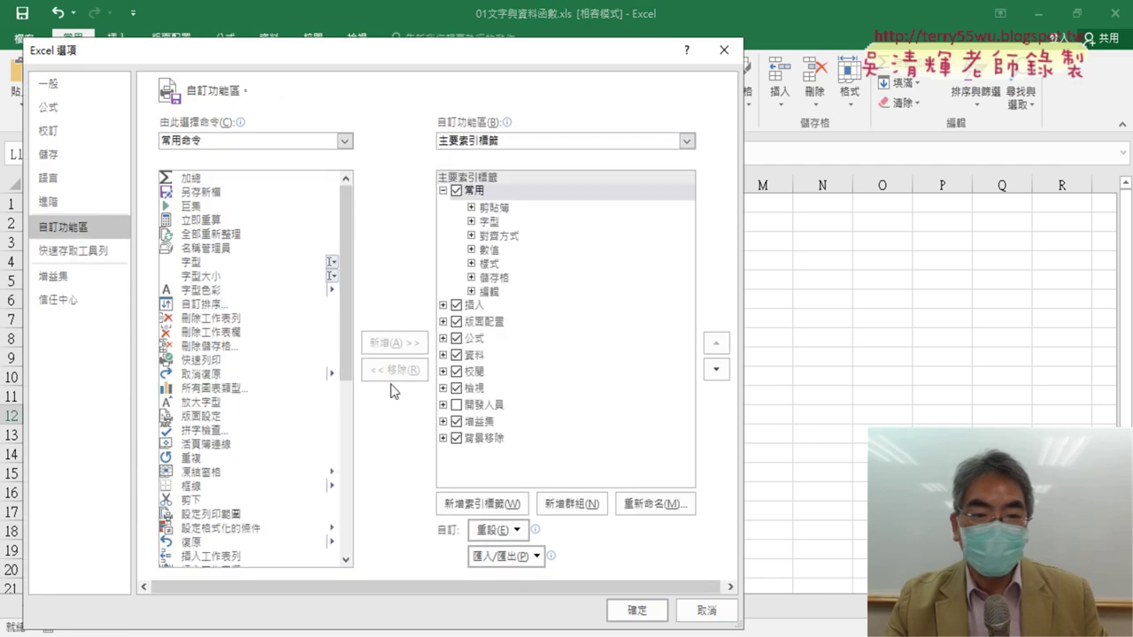
pyautogui.click(457, 404)
pyautogui.click(636, 610)
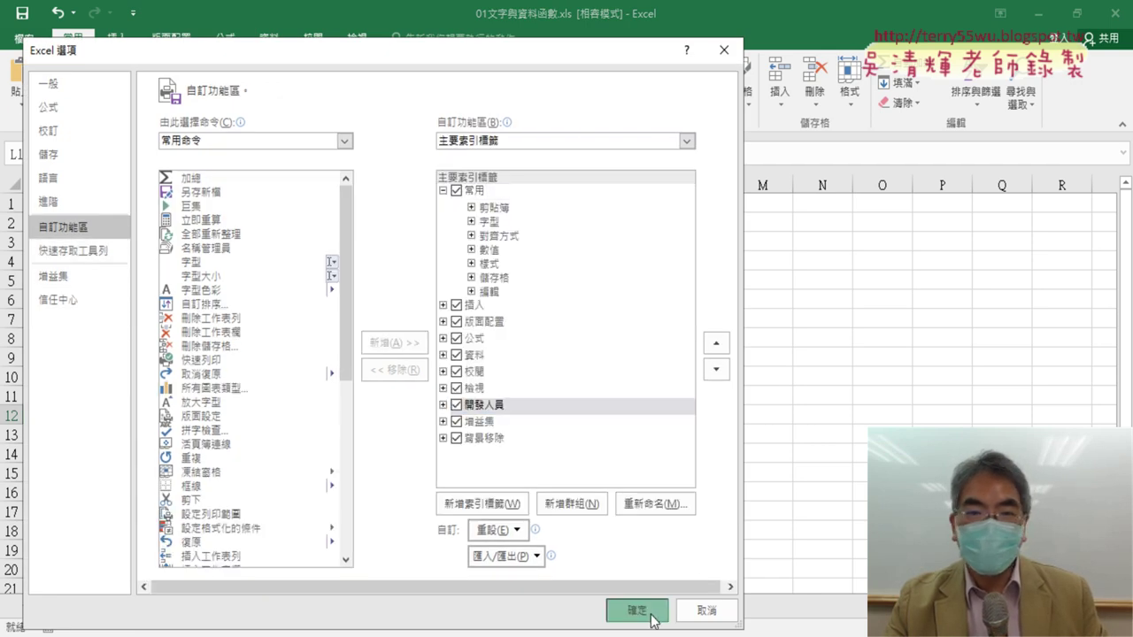
pyautogui.click(410, 42)
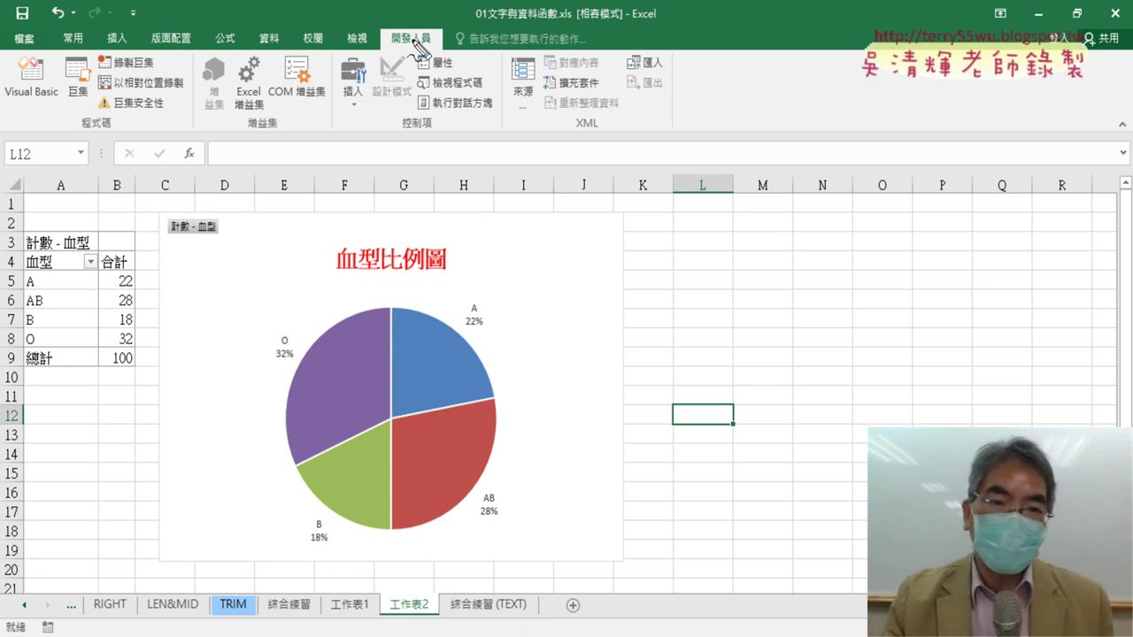
pyautogui.moveTo(431, 49)
pyautogui.mouseDown()
pyautogui.moveTo(391, 51)
pyautogui.moveTo(428, 32)
pyautogui.mouseUp()
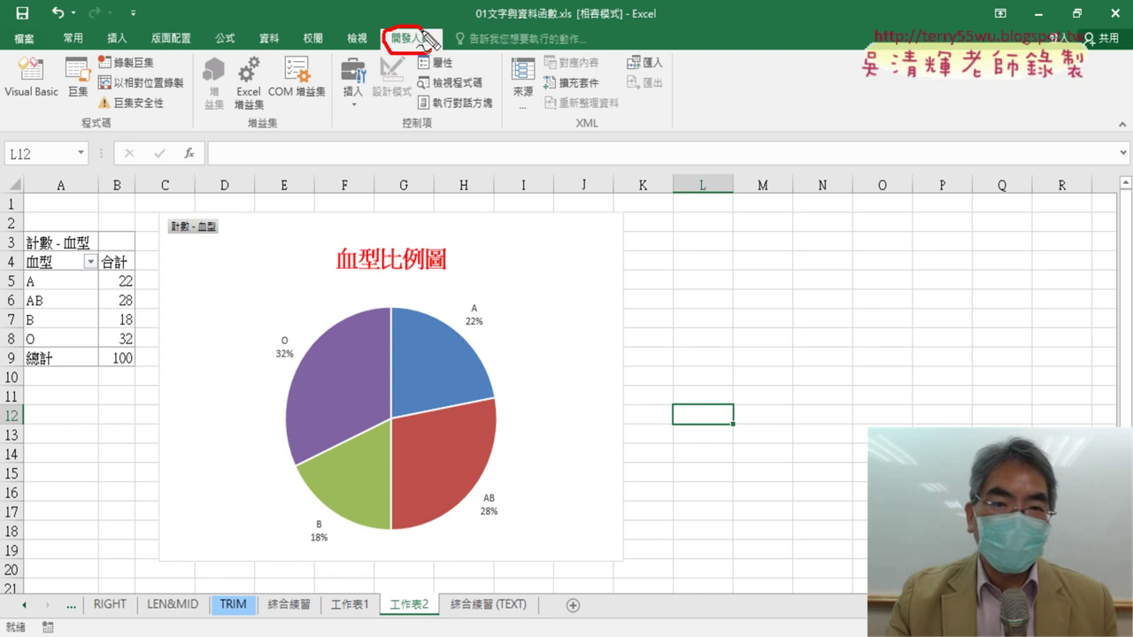
pyautogui.moveTo(146, 85); pyautogui.dragTo(147, 89)
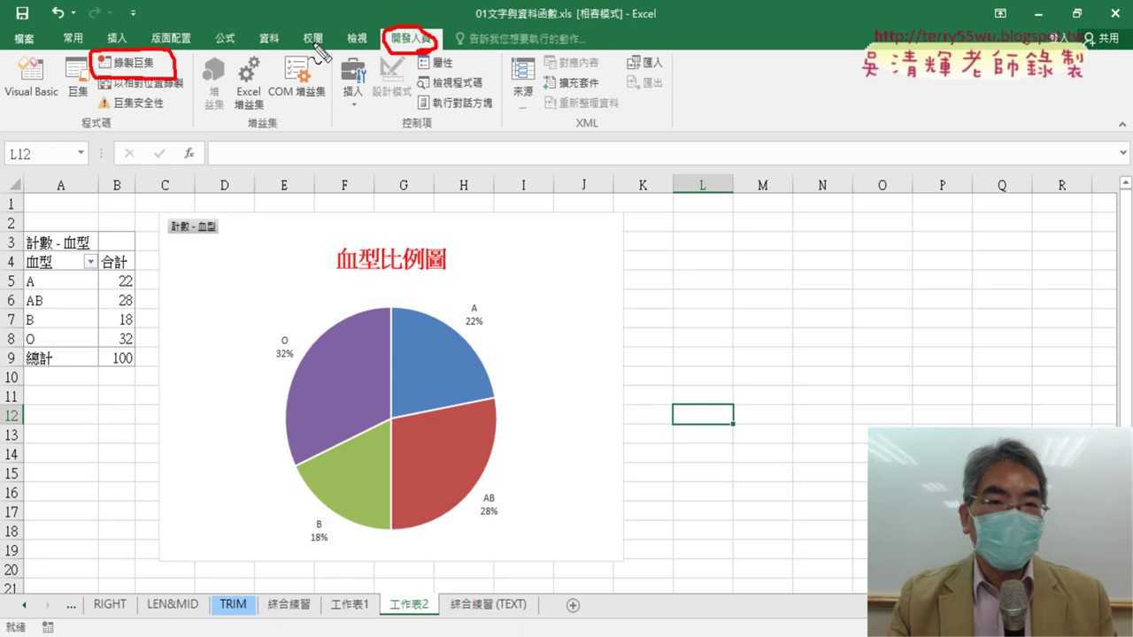
pyautogui.moveTo(248, 69); pyautogui.dragTo(177, 79)
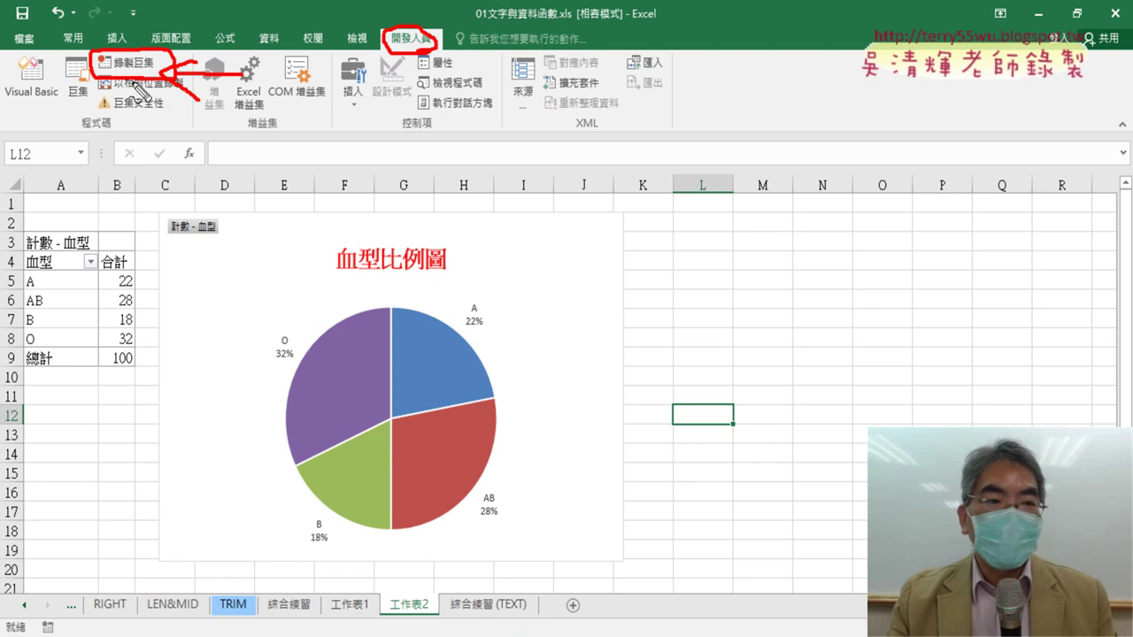
pyautogui.moveTo(99, 115); pyautogui.dragTo(106, 82)
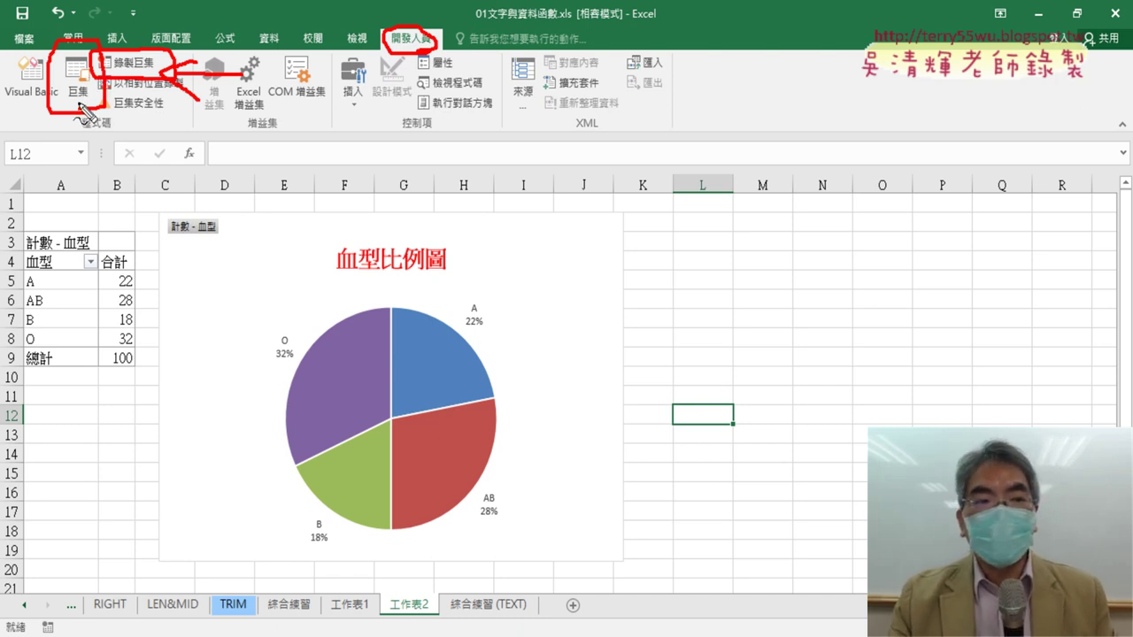
pyautogui.moveTo(70, 100); pyautogui.dragTo(82, 100)
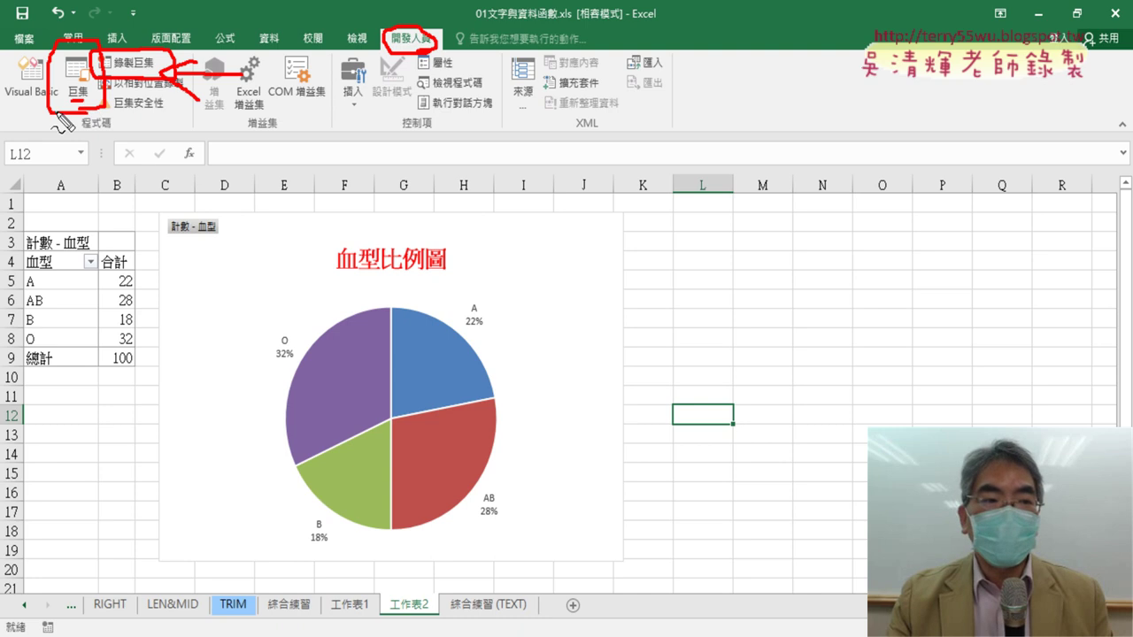
pyautogui.moveTo(69, 103); pyautogui.dragTo(70, 89)
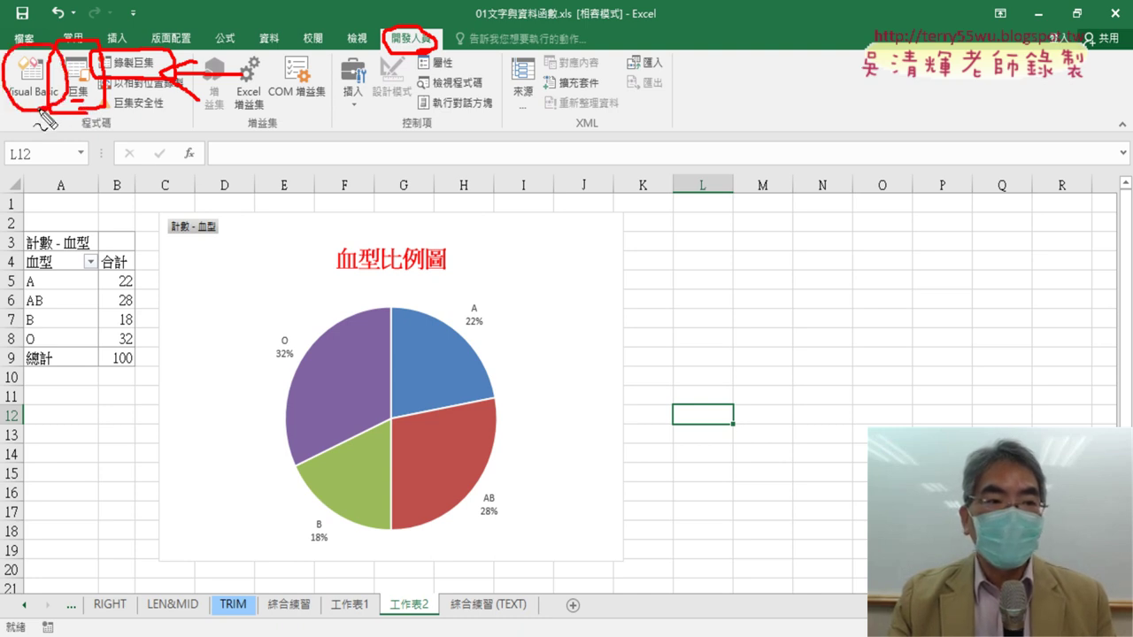
pyautogui.moveTo(190, 86); pyautogui.dragTo(133, 77)
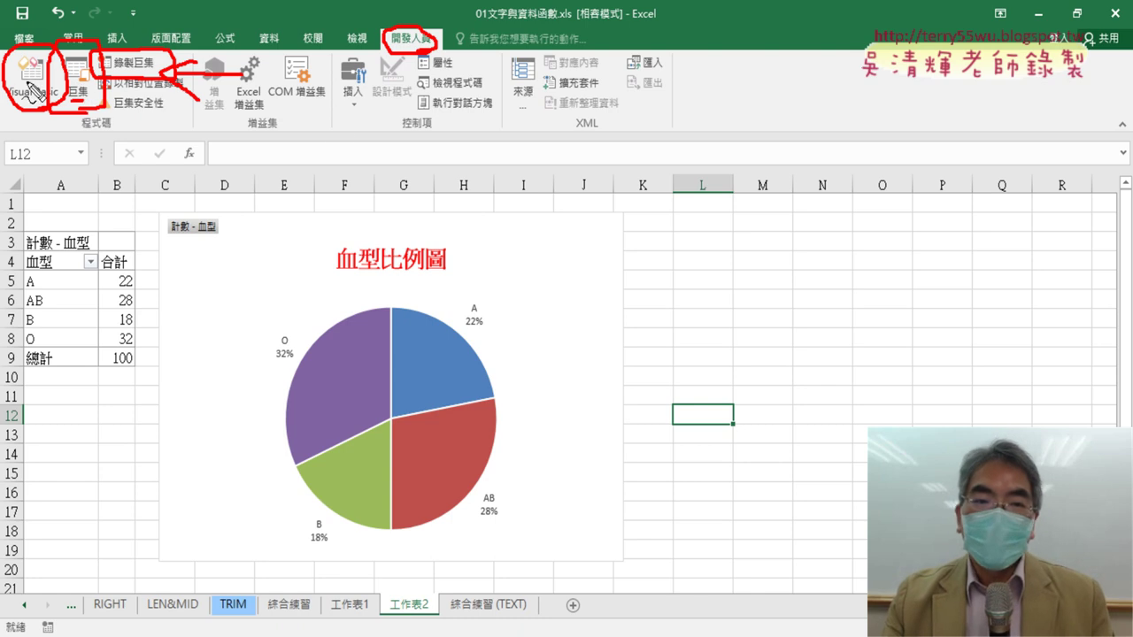
pyautogui.moveTo(346, 122); pyautogui.dragTo(365, 126)
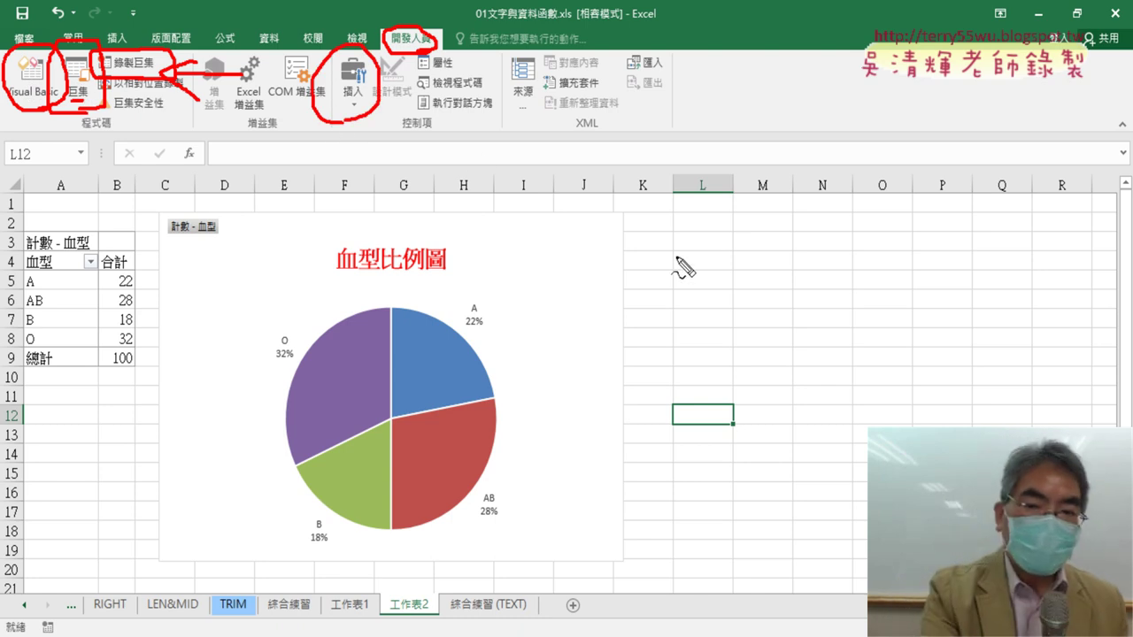
pyautogui.press('Escape')
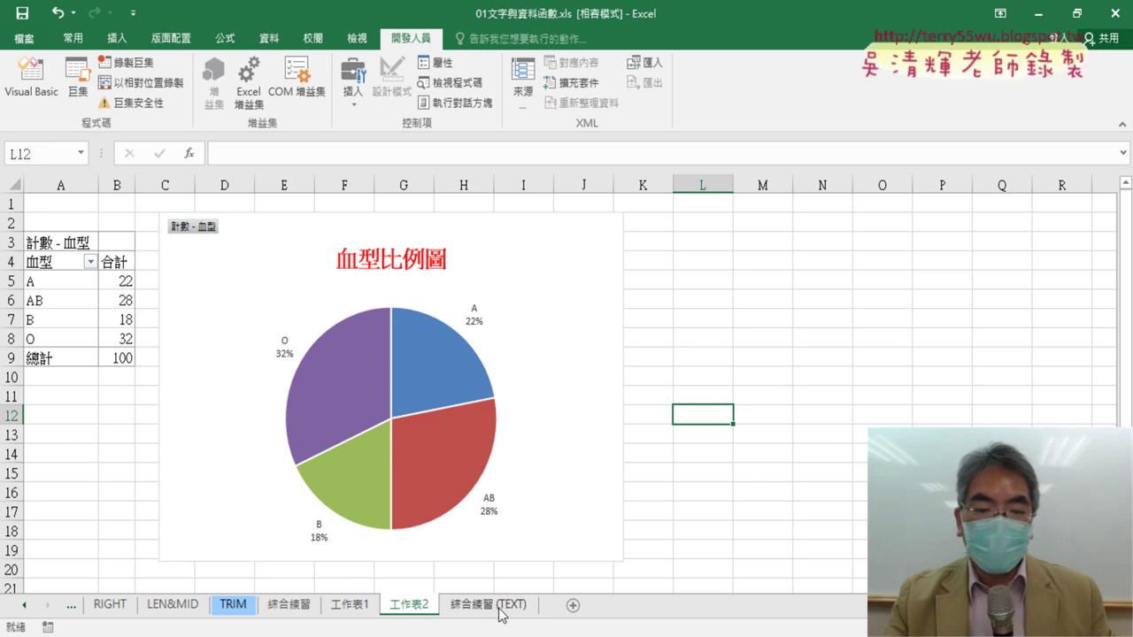
# Switch to the 綜合練習 (TEXT) sheet and select E2, the first phone formula.
pyautogui.click(492, 610)
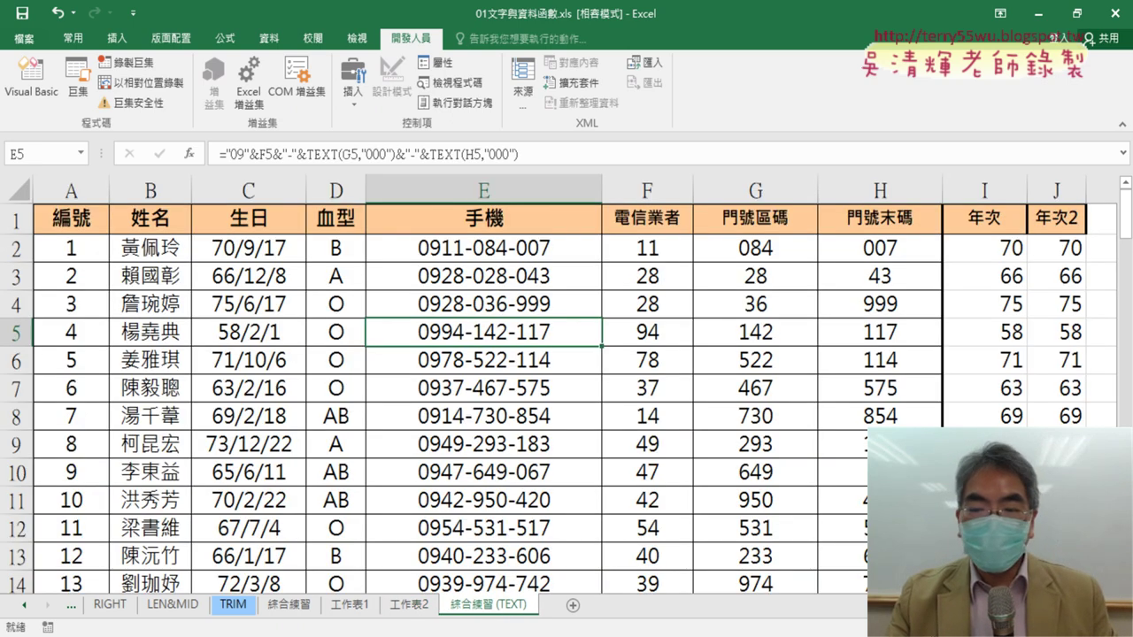
pyautogui.hscroll(1, 575, 384)
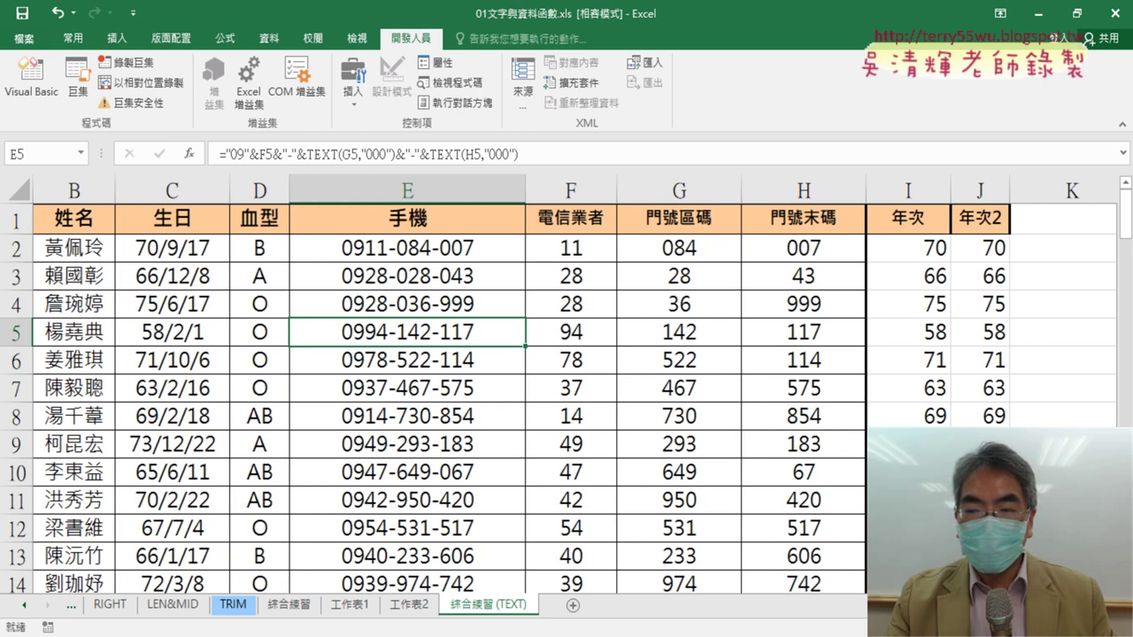
pyautogui.hscroll(2, 574, 384)
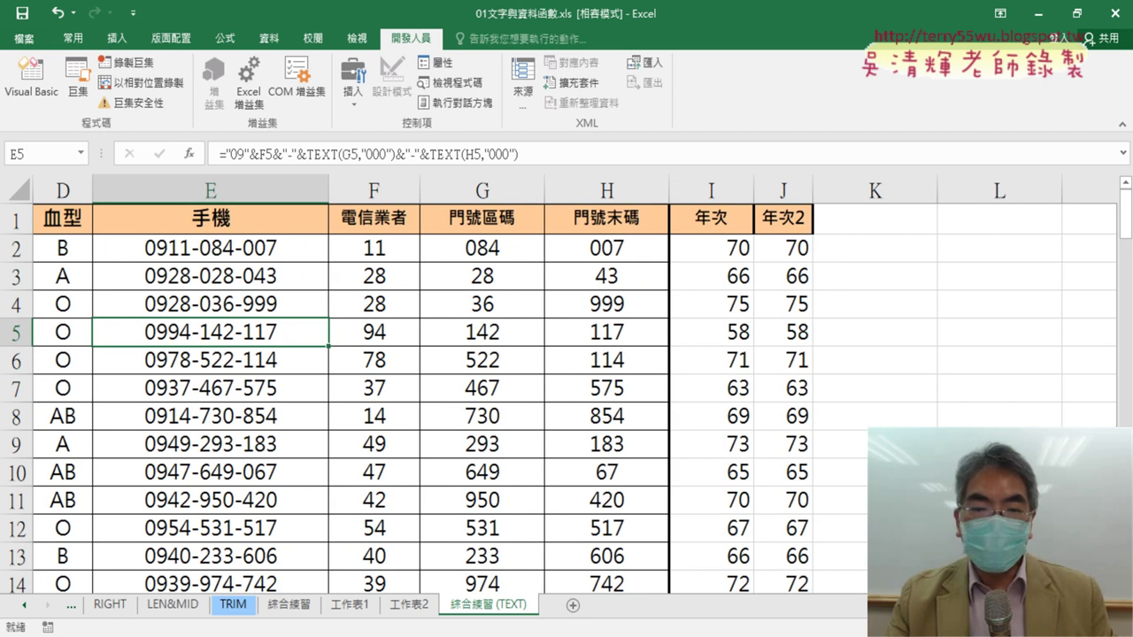
pyautogui.keyDown('ctrl'); pyautogui.scroll(-2, 567, 385); pyautogui.keyUp('ctrl')
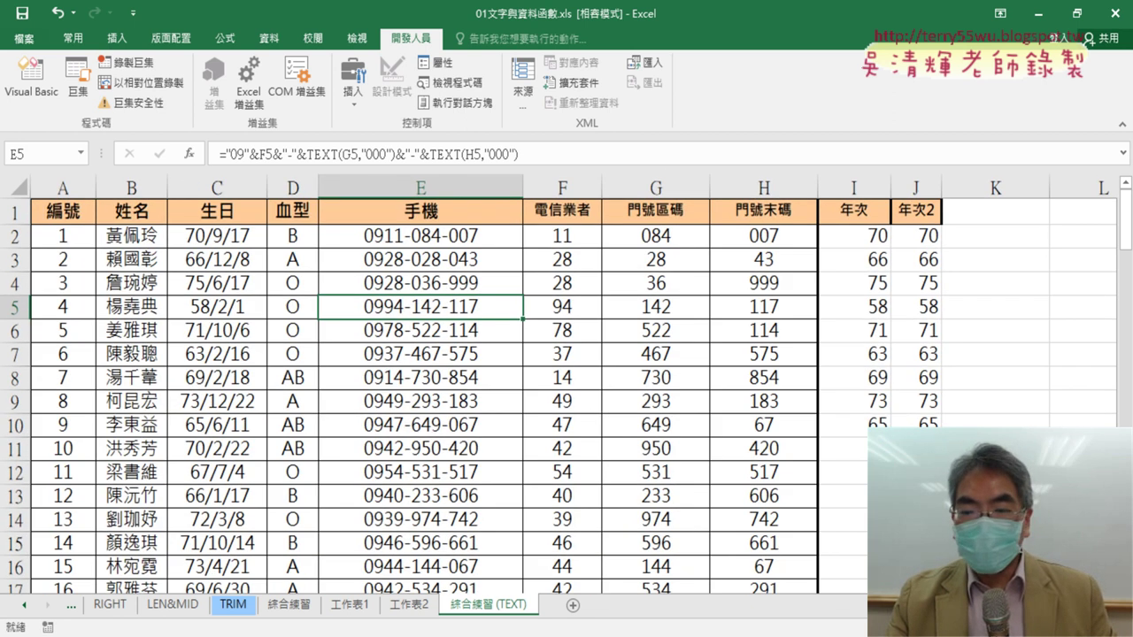
pyautogui.click(449, 236)
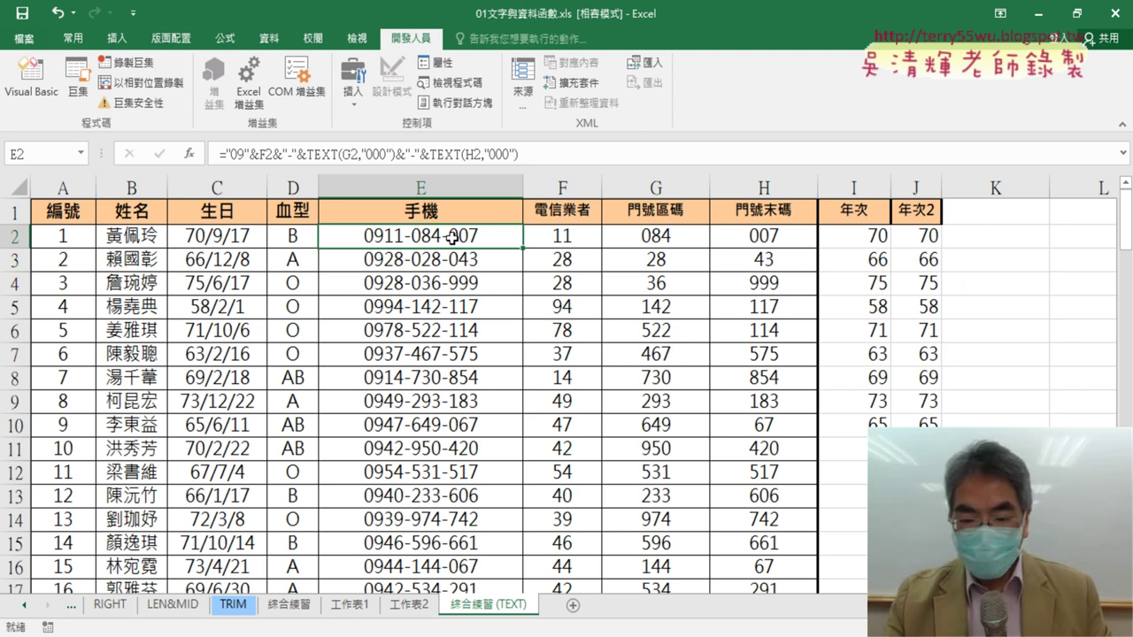
pyautogui.hotkey('ctrl', 'shift', 'Down')
pyautogui.press('Delete')
pyautogui.hotkey('ctrl', 'BackSpace')
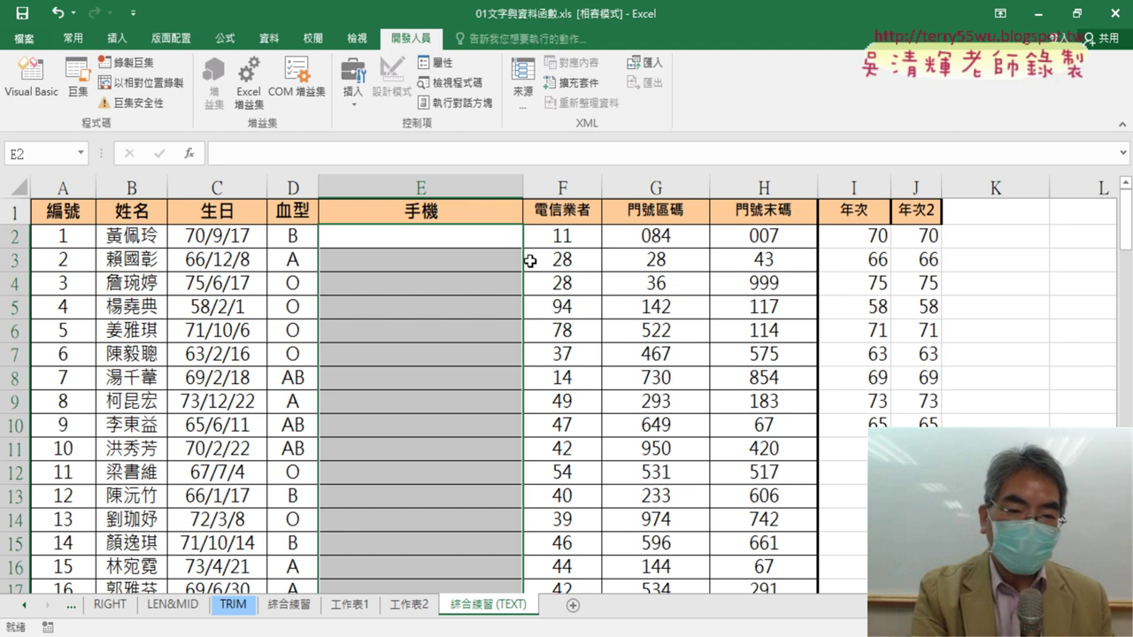
pyautogui.hotkey('ctrl', 'z')
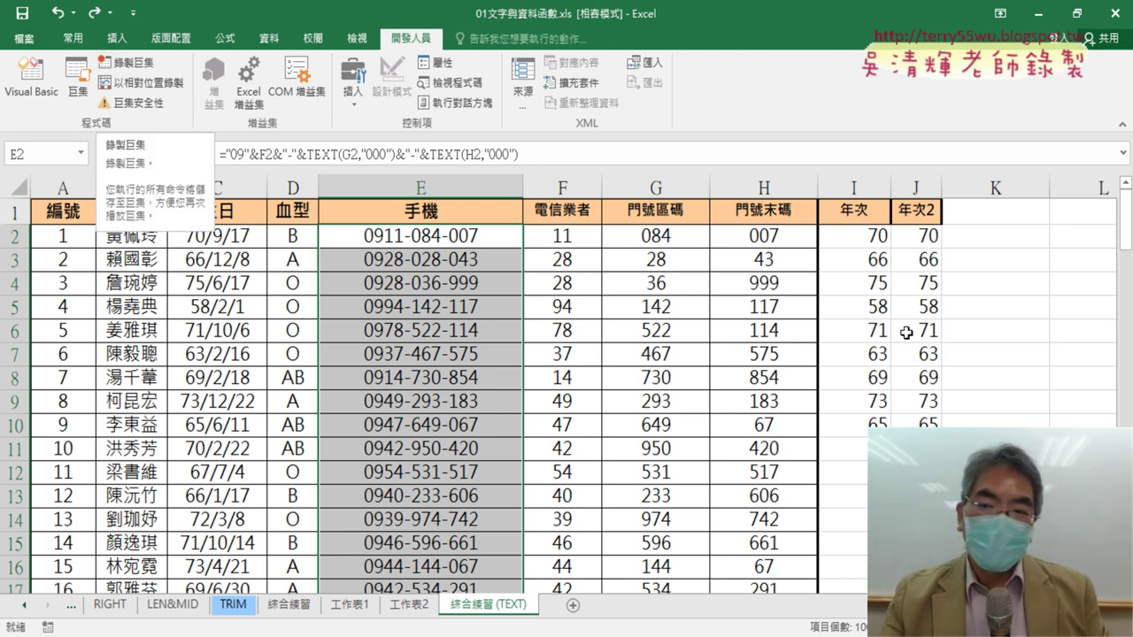
pyautogui.click(1013, 324)
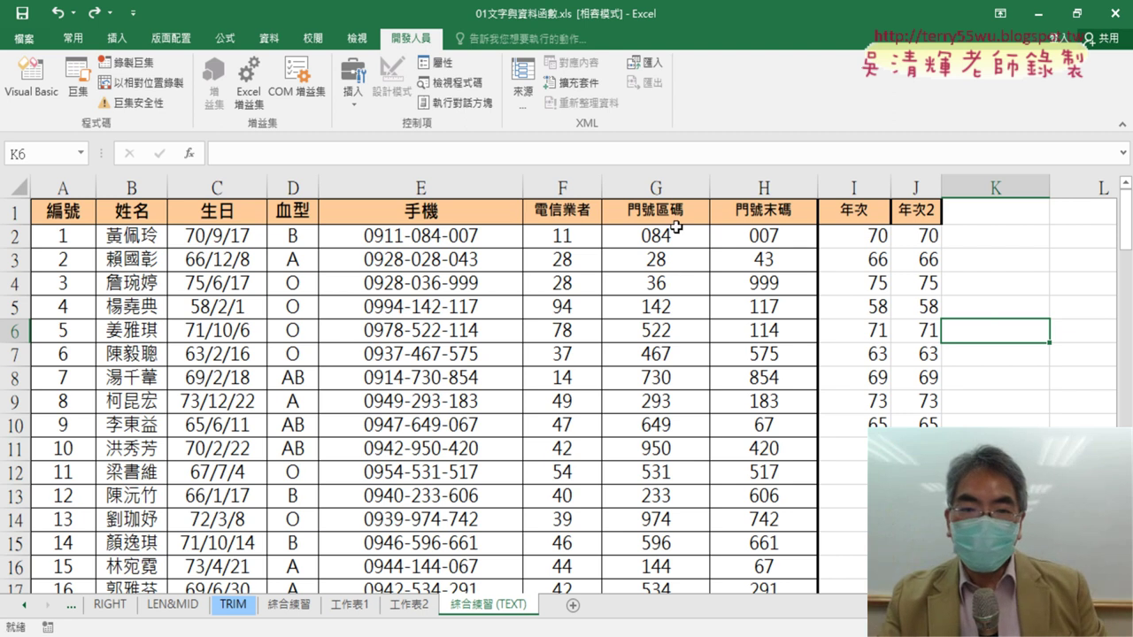
# Try selecting phone cells from E2 and jump between E1 and E101 to check the column's extent.
pyautogui.click(439, 239)
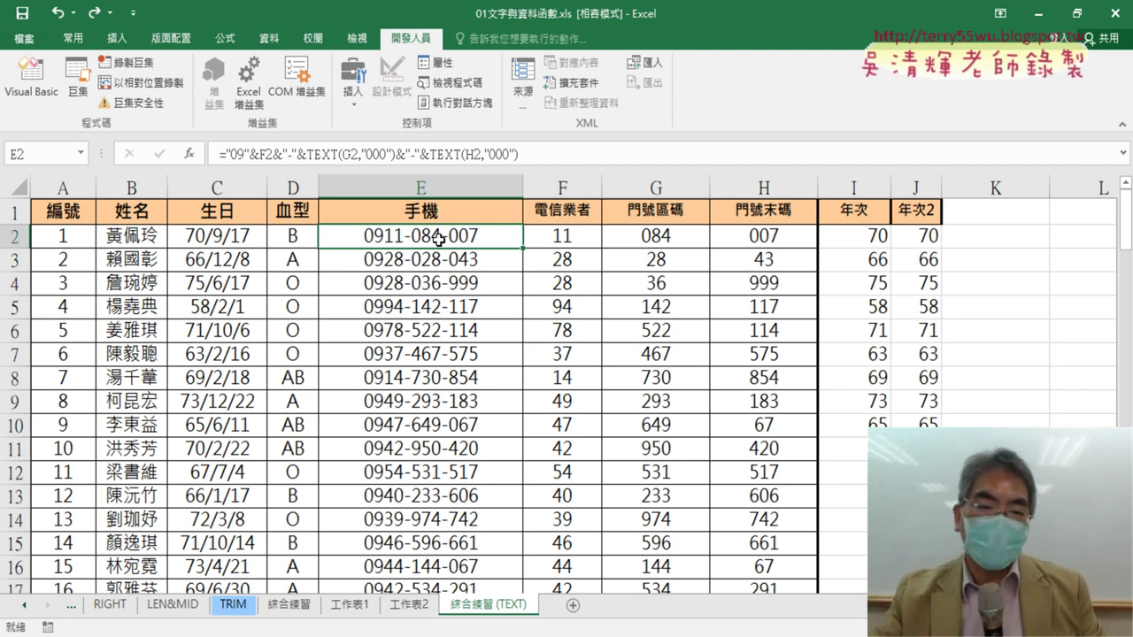
pyautogui.moveTo(435, 240); pyautogui.dragTo(404, 413)
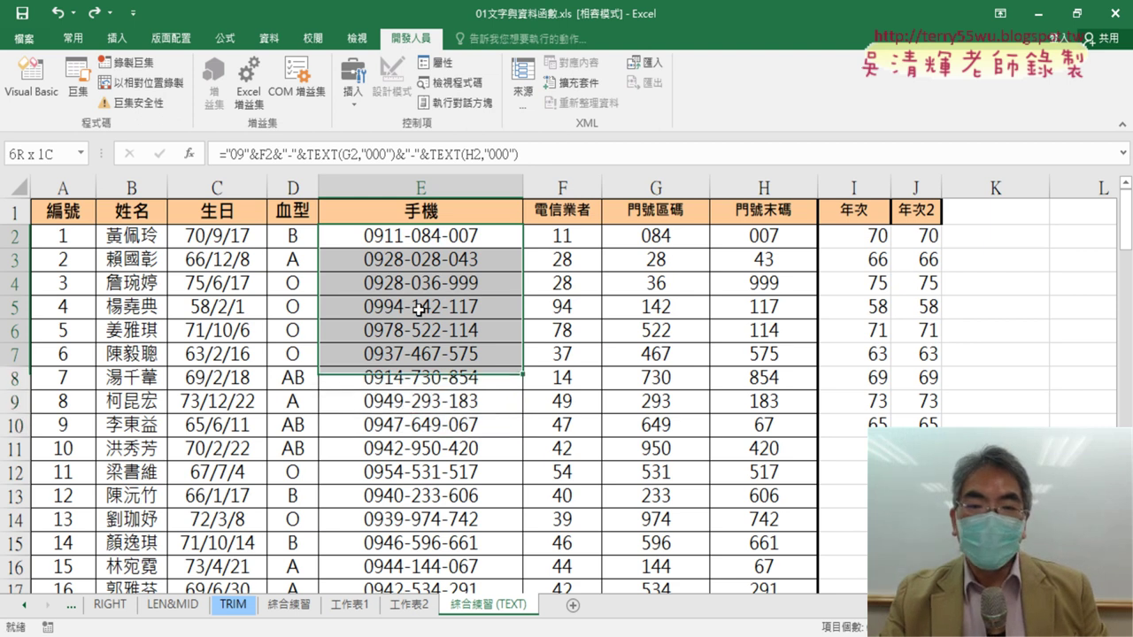
pyautogui.moveTo(403, 413)
pyautogui.mouseDown()
pyautogui.moveTo(427, 239)
pyautogui.moveTo(452, 493)
pyautogui.moveTo(521, 559)
pyautogui.moveTo(420, 541)
pyautogui.mouseUp()
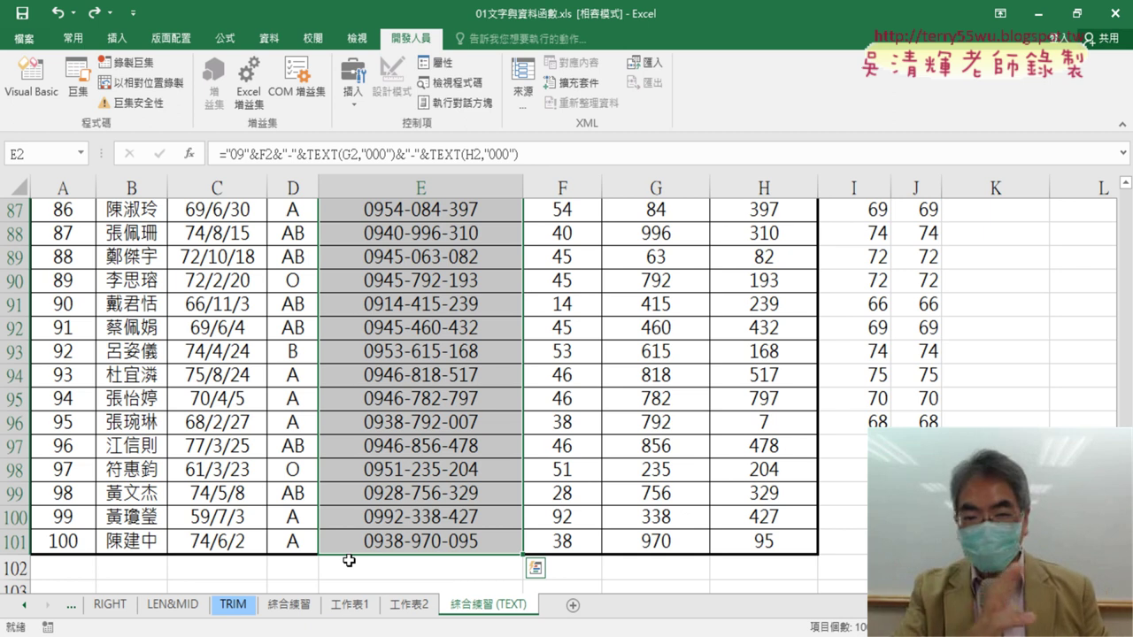
pyautogui.scroll(6, 619, 451)
pyautogui.scroll(8, 672, 442)
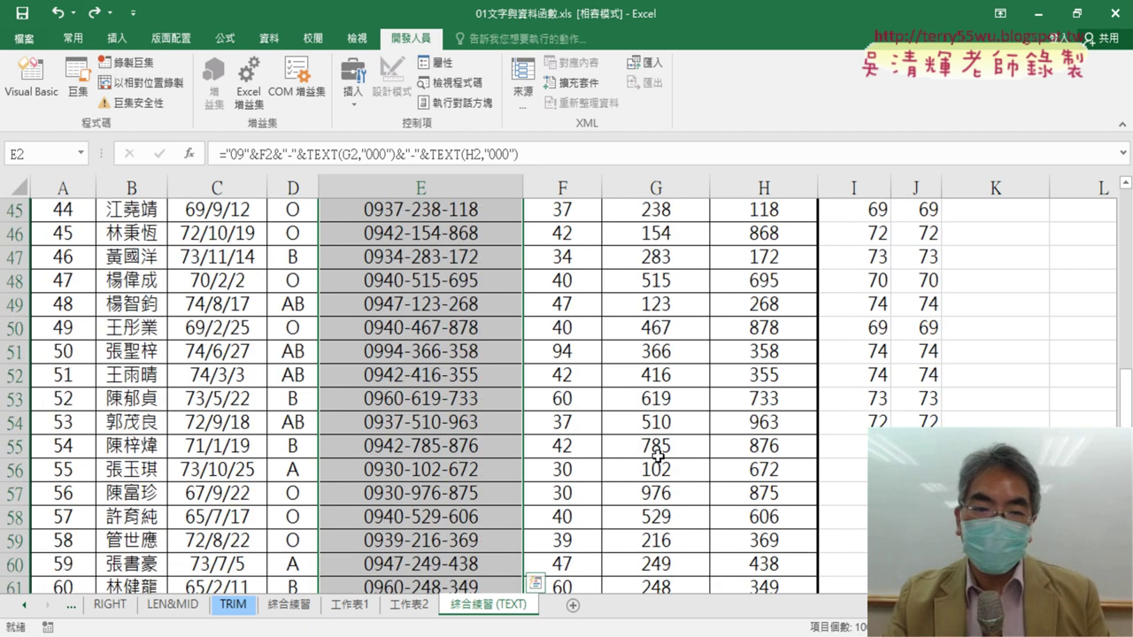
pyautogui.scroll(8, 726, 433)
pyautogui.scroll(6, 729, 438)
pyautogui.click(457, 235)
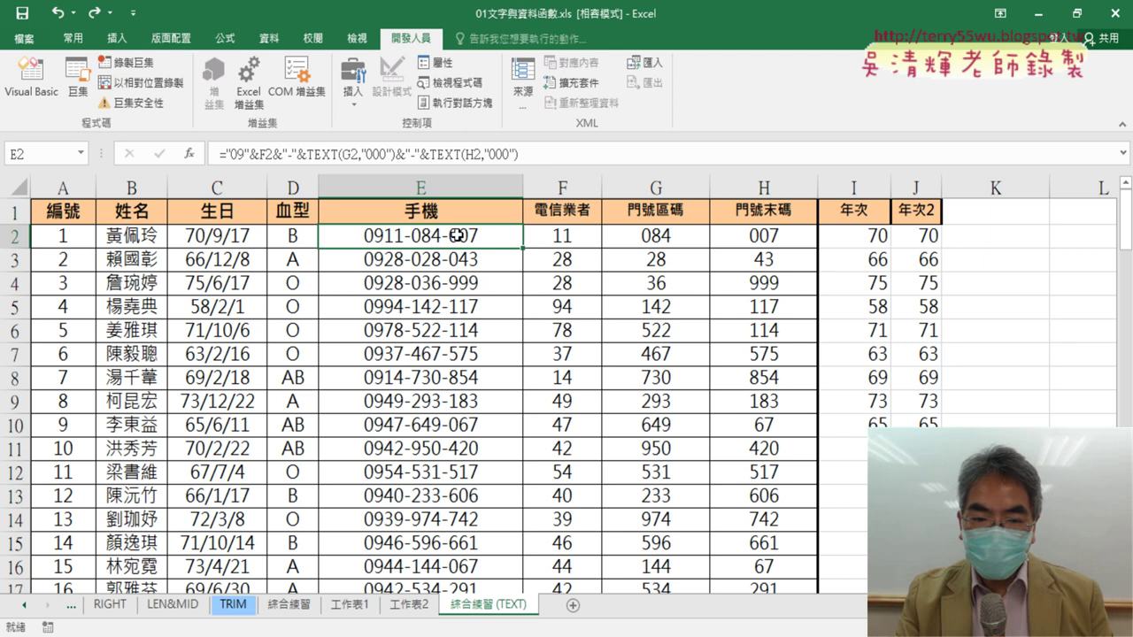
pyautogui.hotkey('ctrl', 'shift', 'Down')
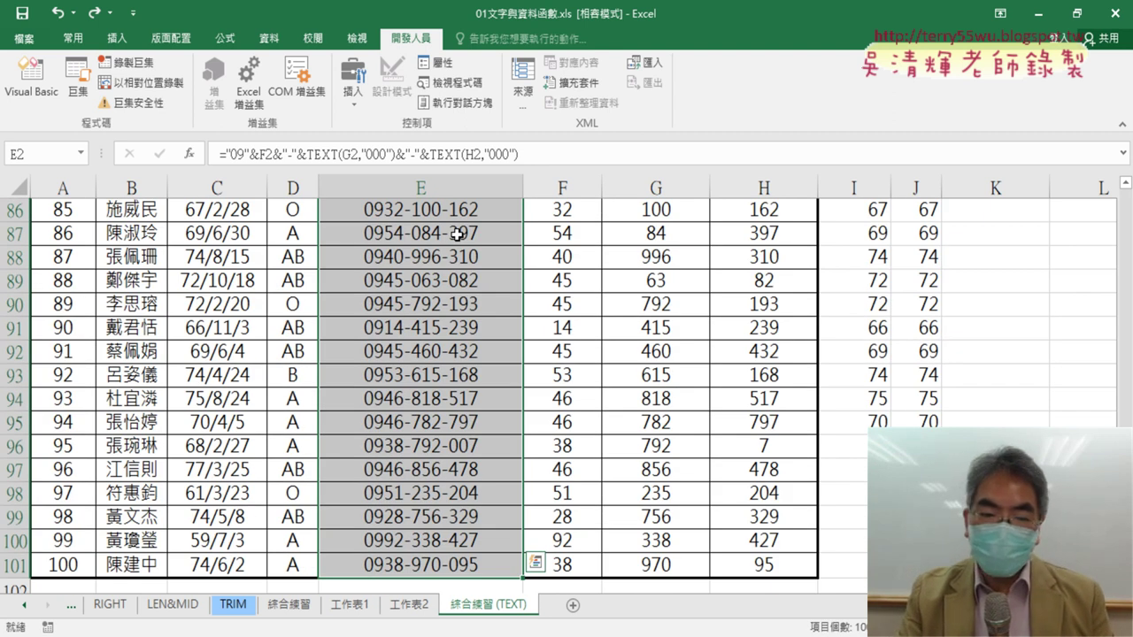
pyautogui.hotkey('ctrl', 'Up')
pyautogui.hotkey('ctrl', 'Down')
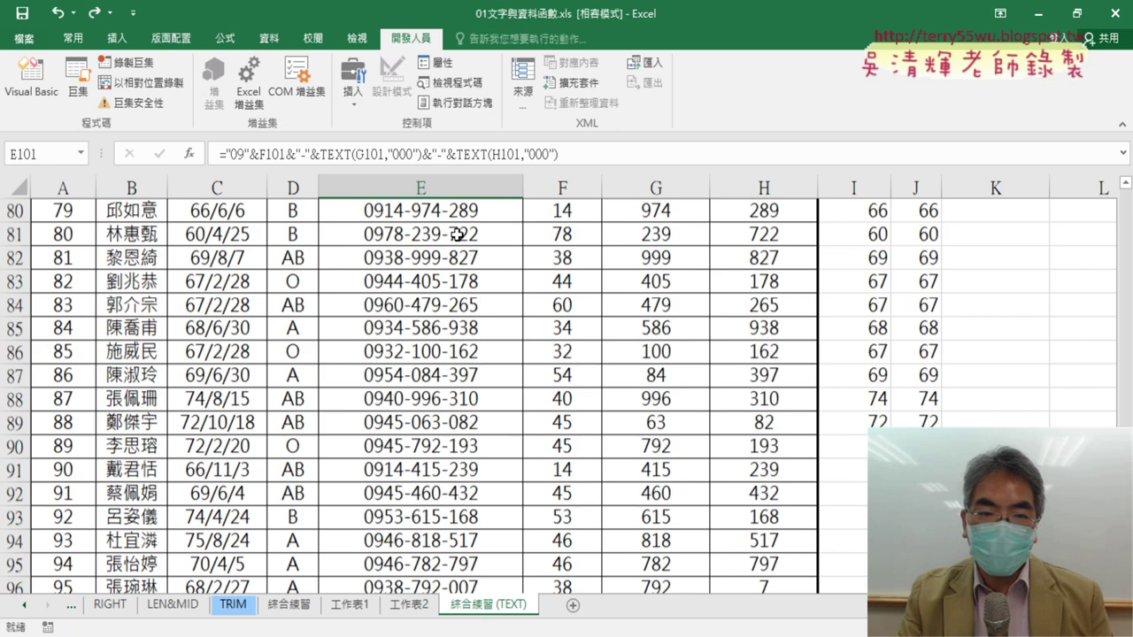
pyautogui.hotkey('ctrl', 'Up')
pyautogui.hotkey('ctrl', 'Down')
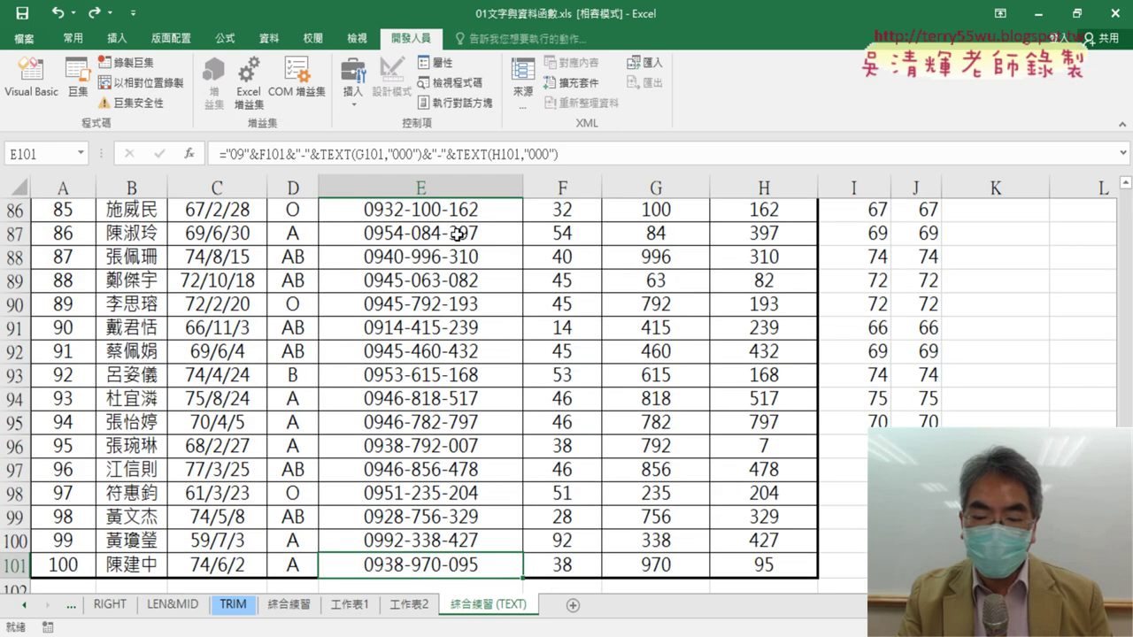
pyautogui.hotkey('ctrl', 'Up')
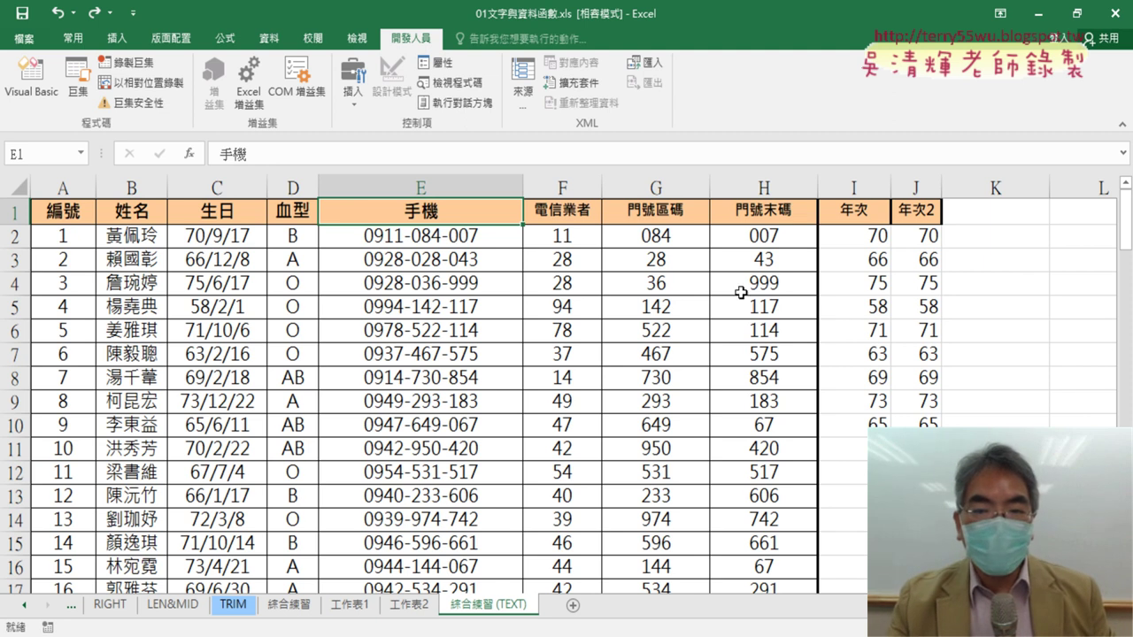
# Select E2:E101 and delete the phone formulas.
pyautogui.click(945, 331)
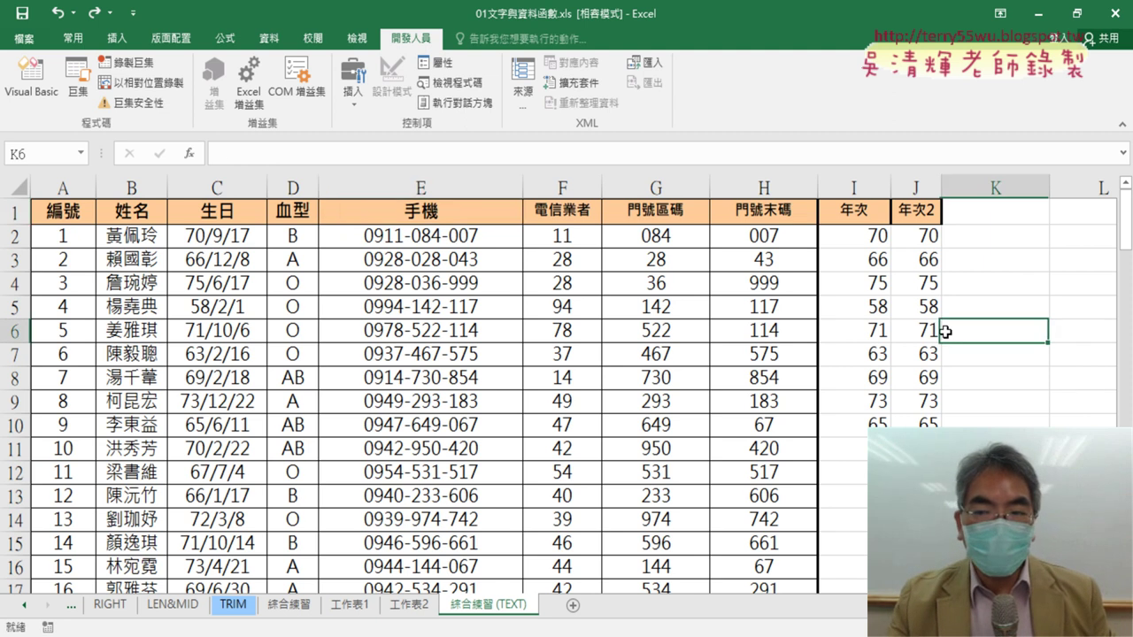
pyautogui.click(433, 239)
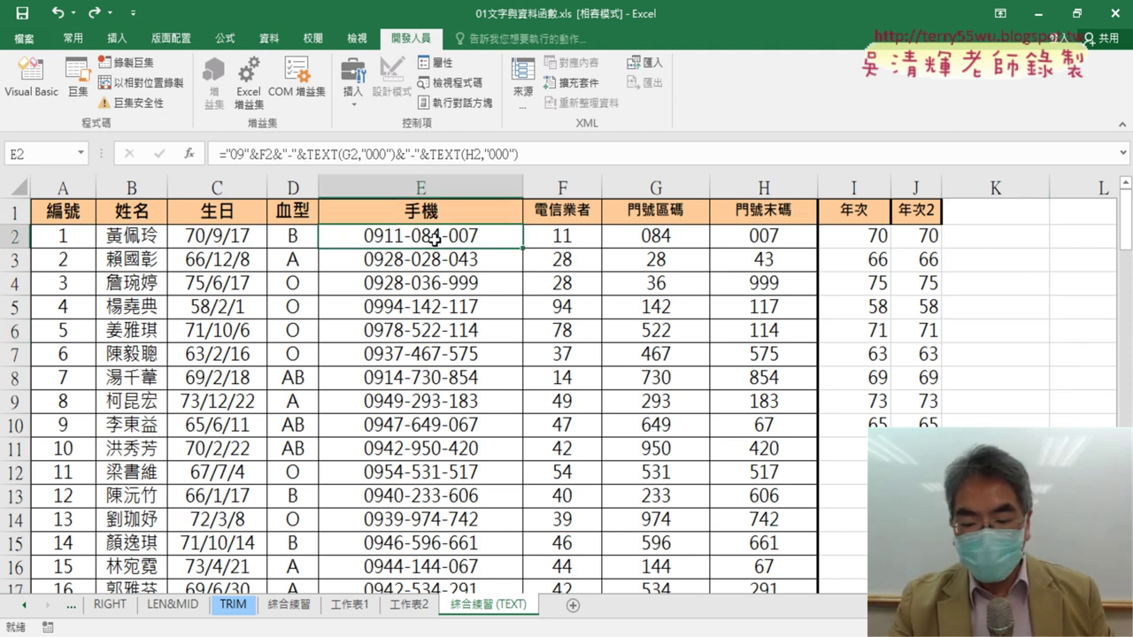
pyautogui.hotkey('ctrl', 'shift', 'Down')
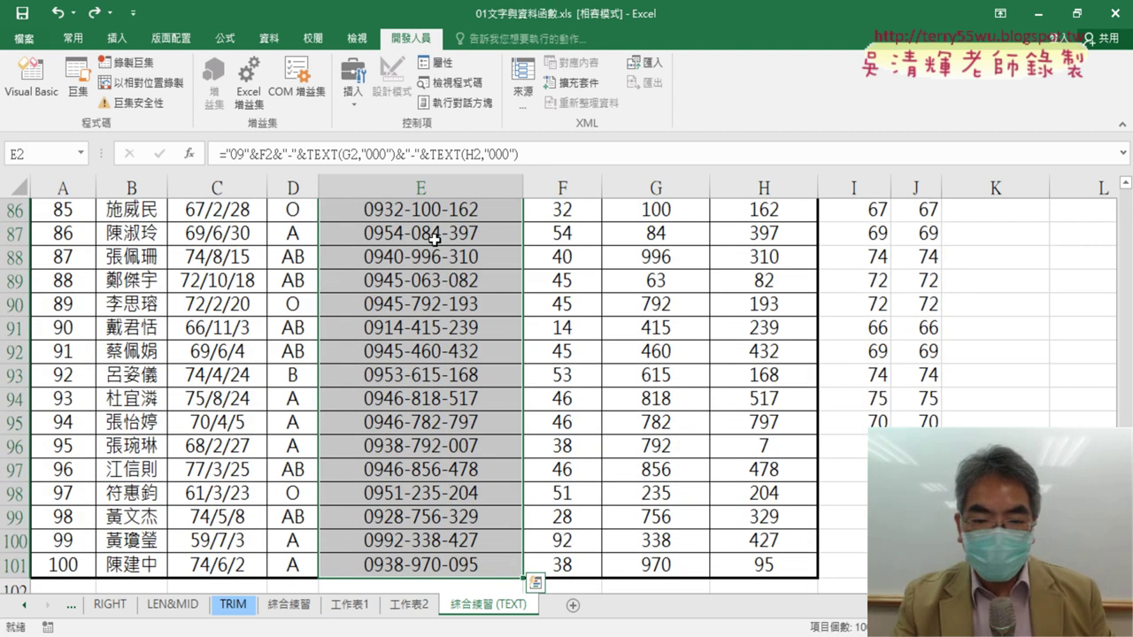
pyautogui.press('Delete')
pyautogui.hotkey('ctrl', 'BackSpace')
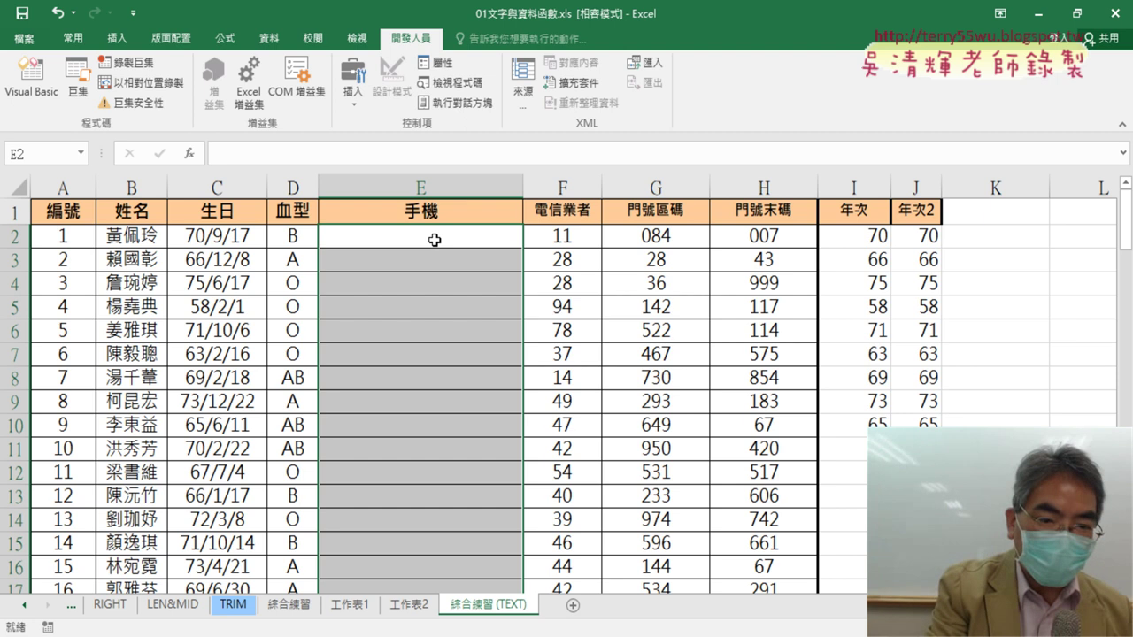
# Restore the phone formulas in E2:E101 and inspect E2's TEXT concatenation formula.
pyautogui.hotkey('ctrl', 'v')
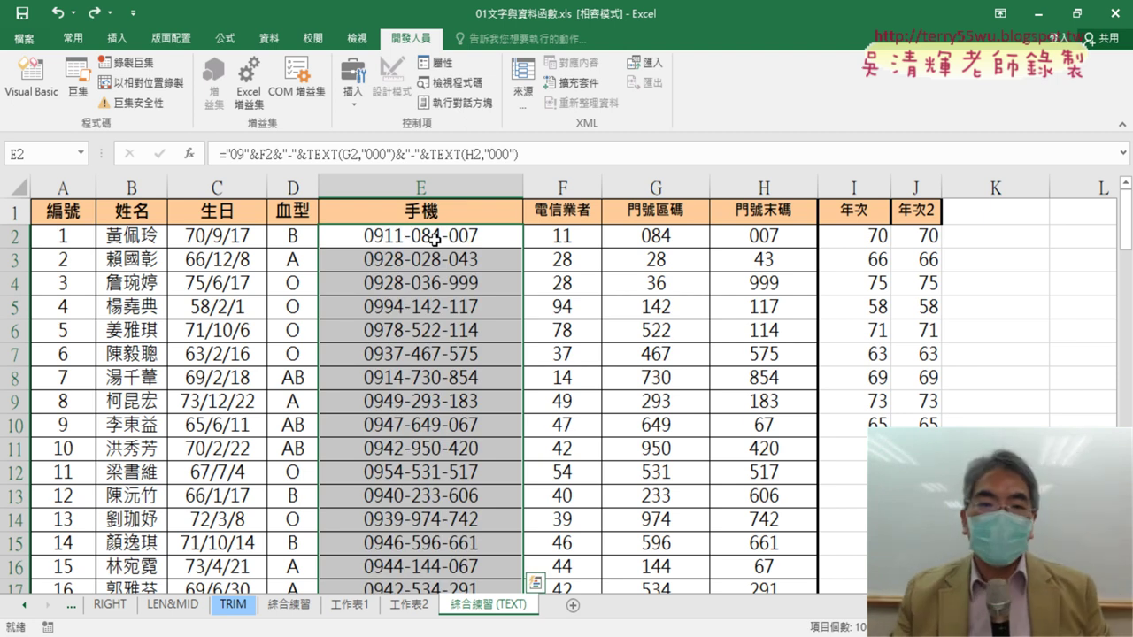
pyautogui.click(1011, 355)
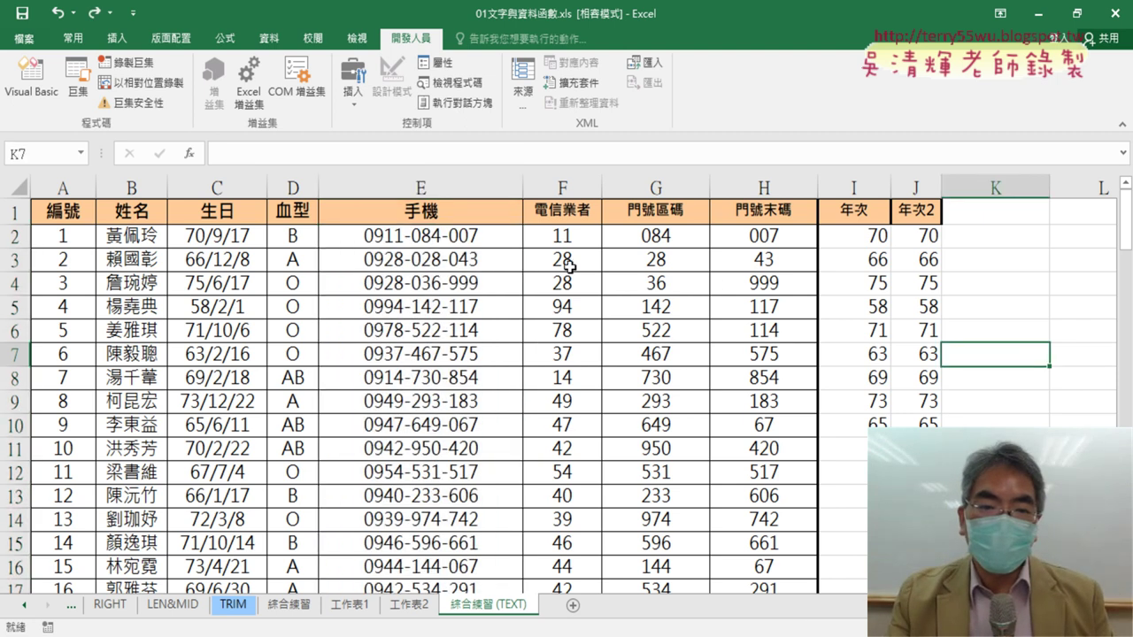
pyautogui.click(461, 239)
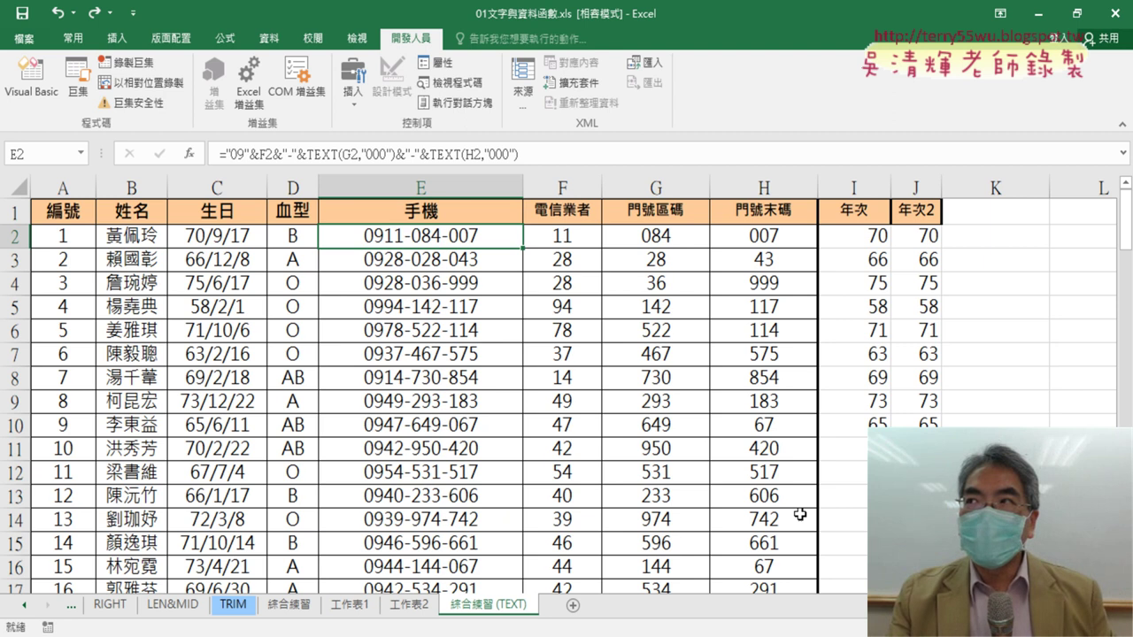
pyautogui.click(1080, 421)
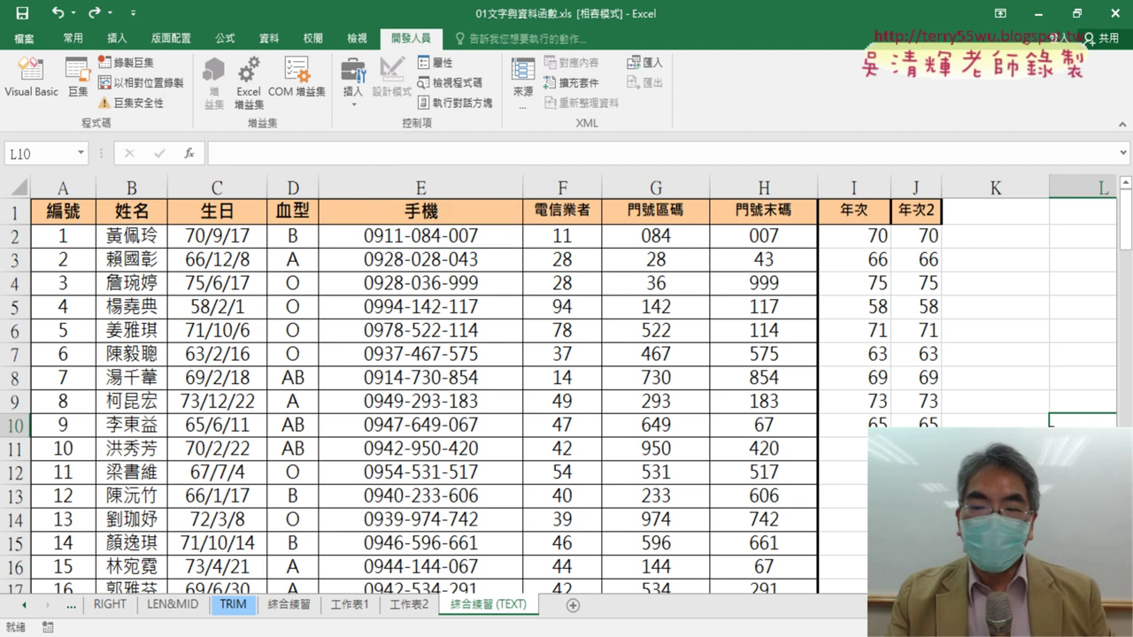
pyautogui.click(430, 238)
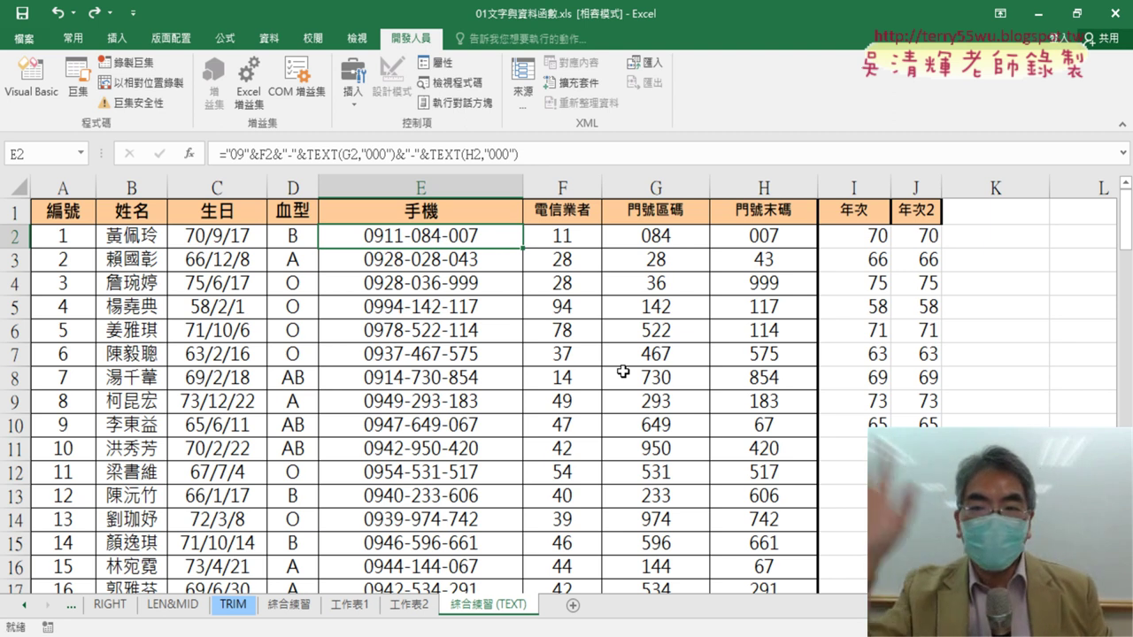
pyautogui.click(1022, 332)
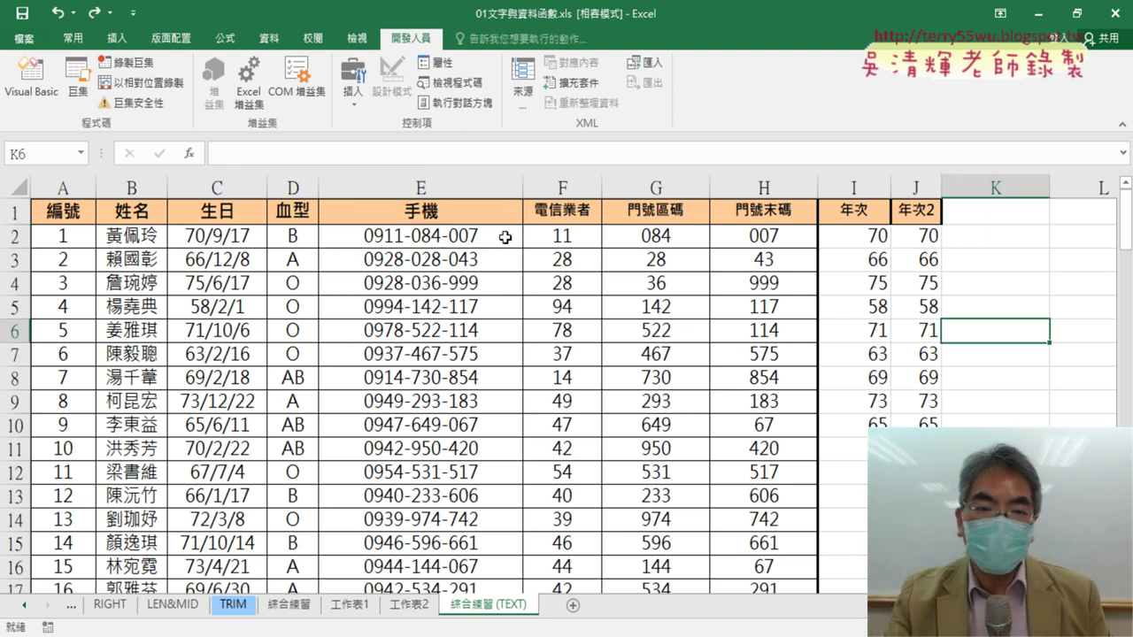
pyautogui.click(440, 236)
pyautogui.click(324, 155)
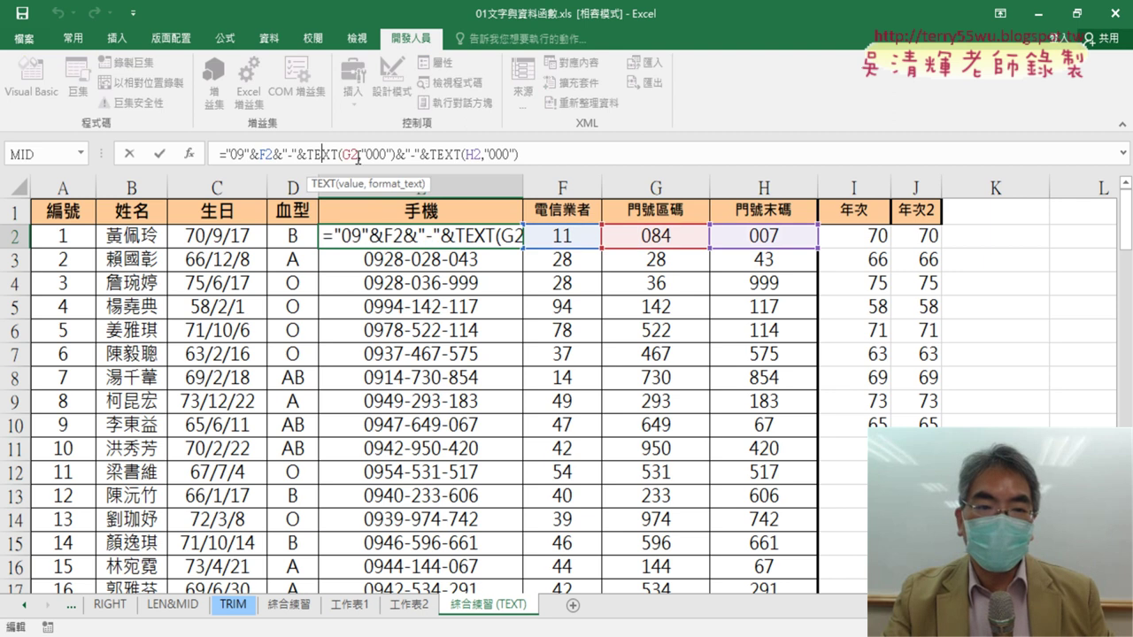
pyautogui.click(161, 155)
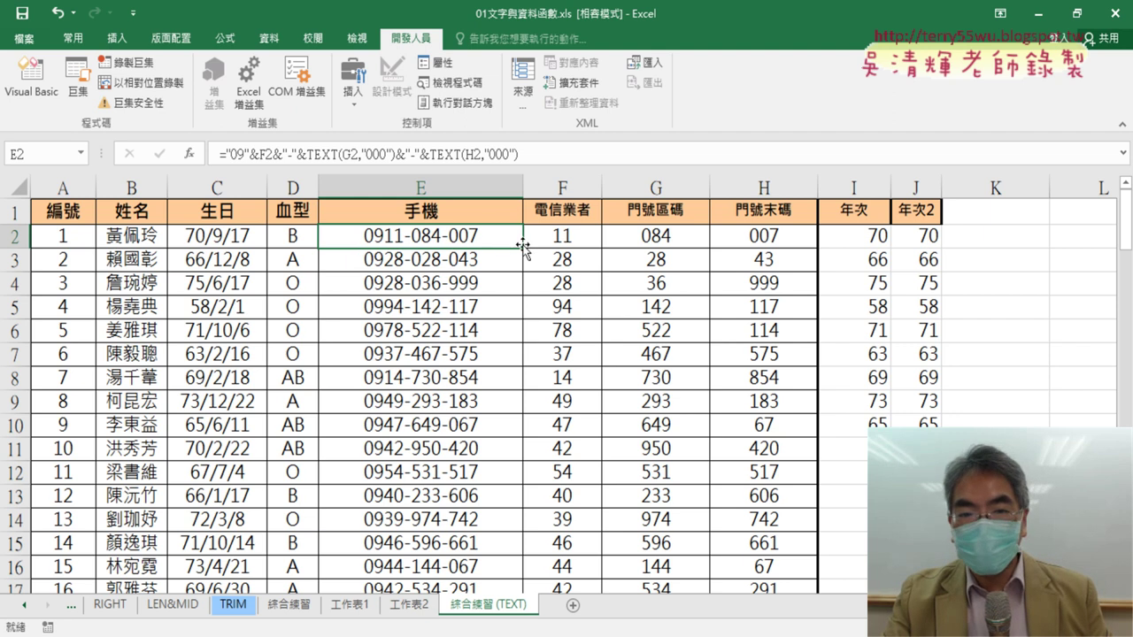
pyautogui.doubleClick(524, 248)
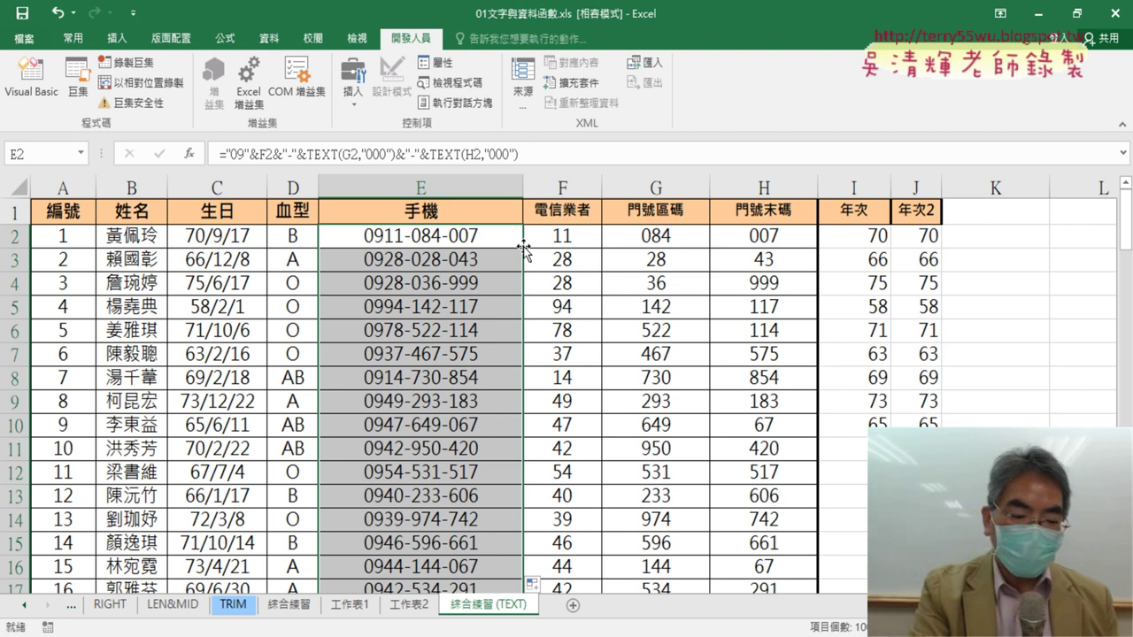
pyautogui.click(522, 246)
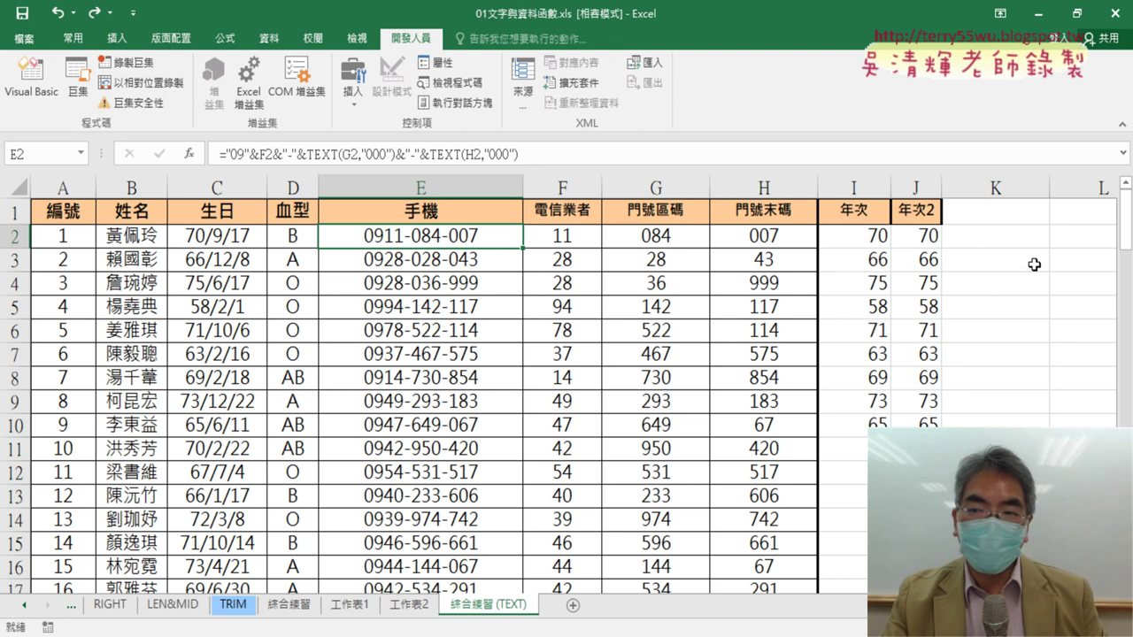
pyautogui.click(993, 239)
pyautogui.click(982, 293)
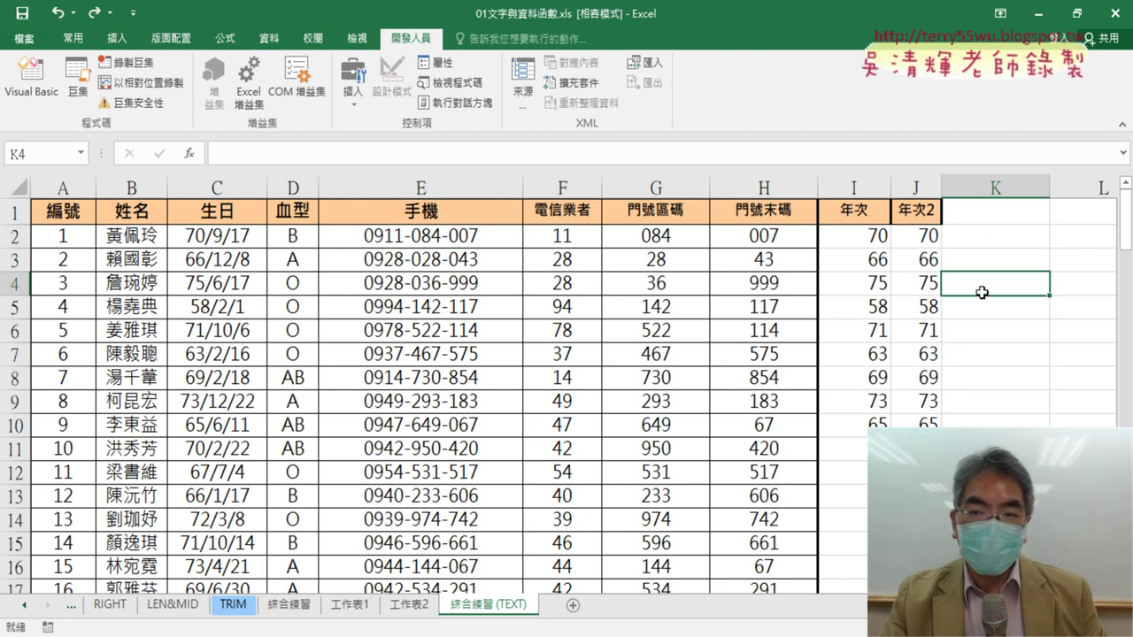
pyautogui.click(449, 238)
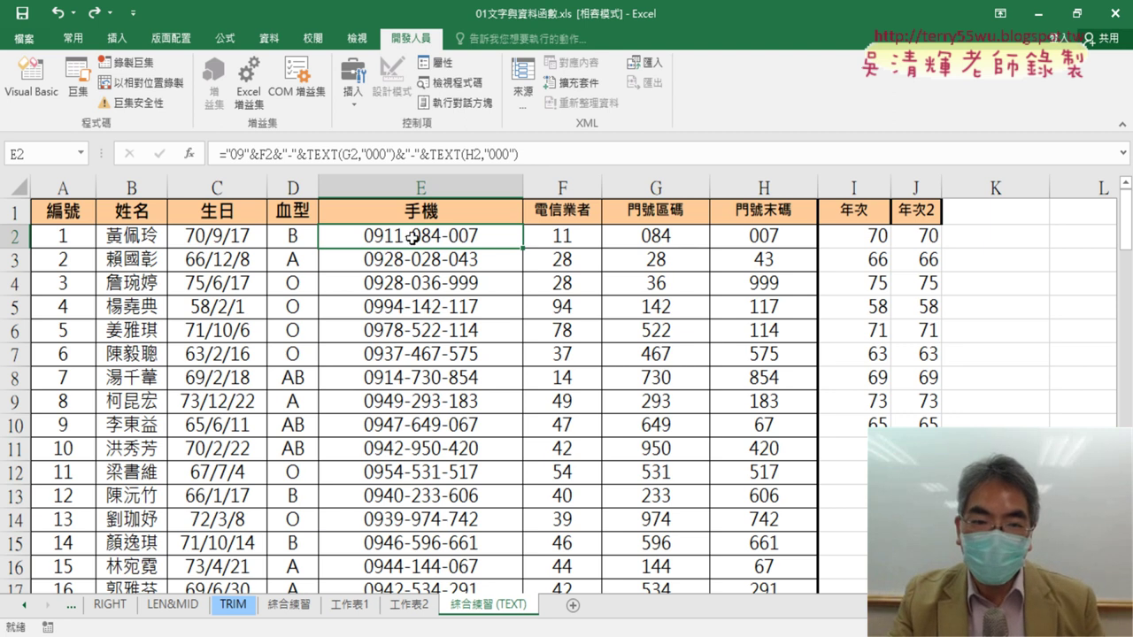
pyautogui.click(989, 331)
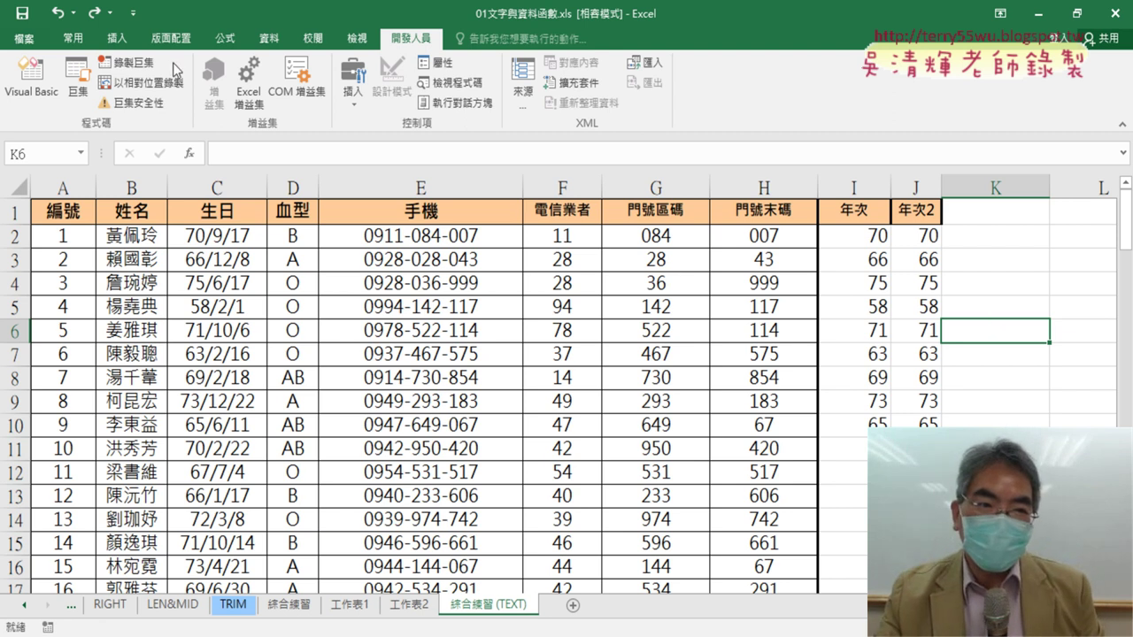
# Start recording a new macro named 清除巨集.
pyautogui.click(117, 62)
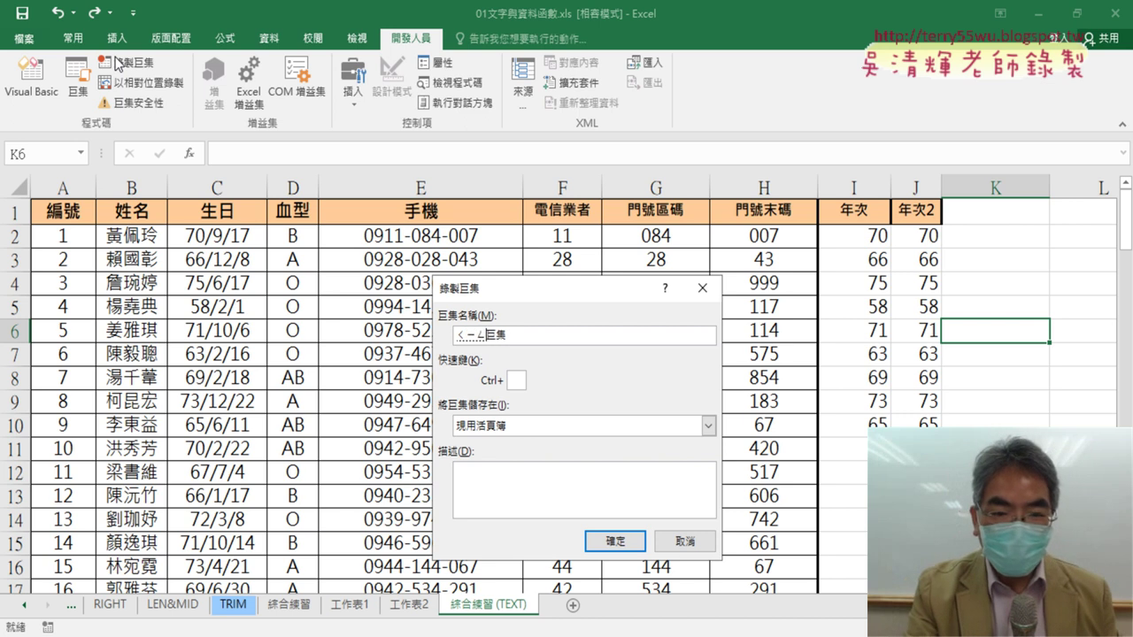
pyautogui.write('清除')
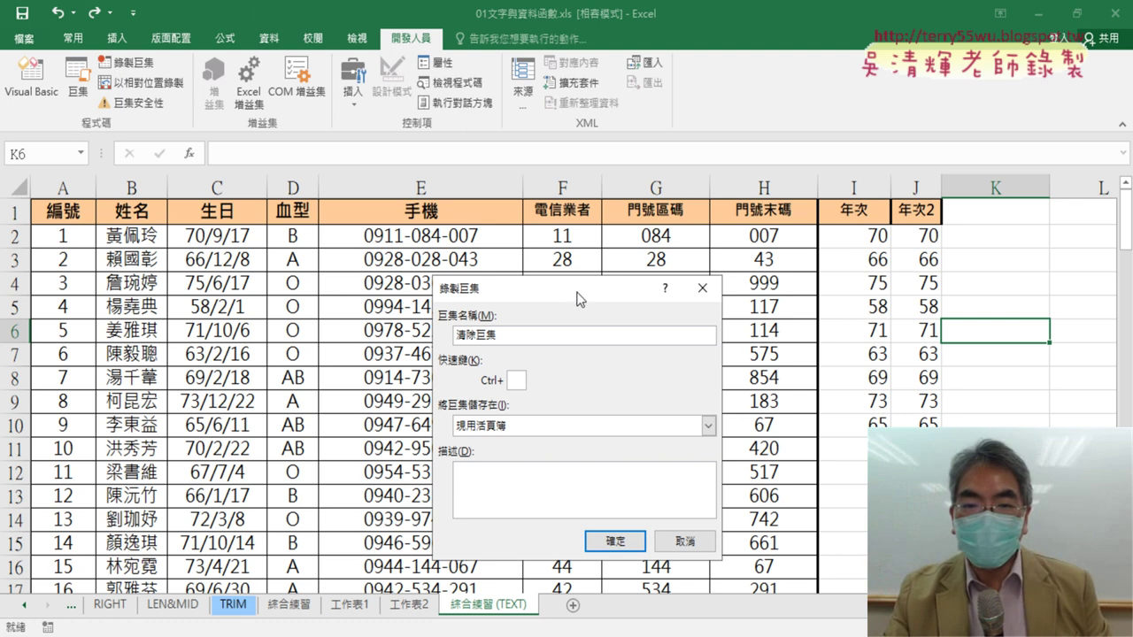
pyautogui.moveTo(576, 299); pyautogui.dragTo(717, 142)
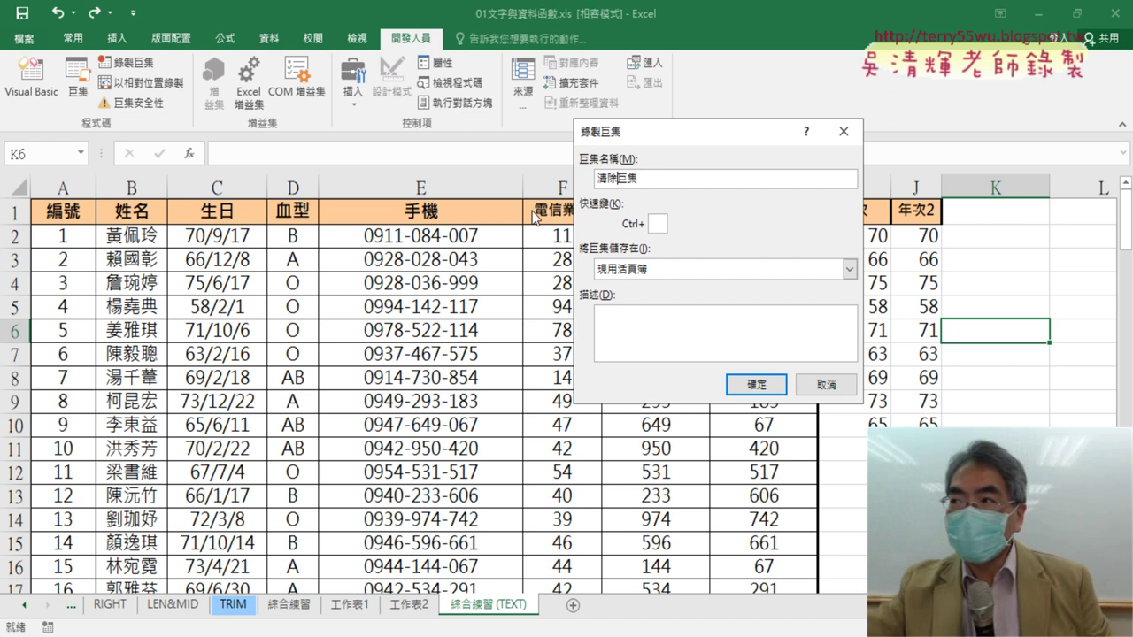
pyautogui.click(759, 382)
# Select E2:E101, delete the phone formulas, and stop recording.
pyautogui.click(486, 238)
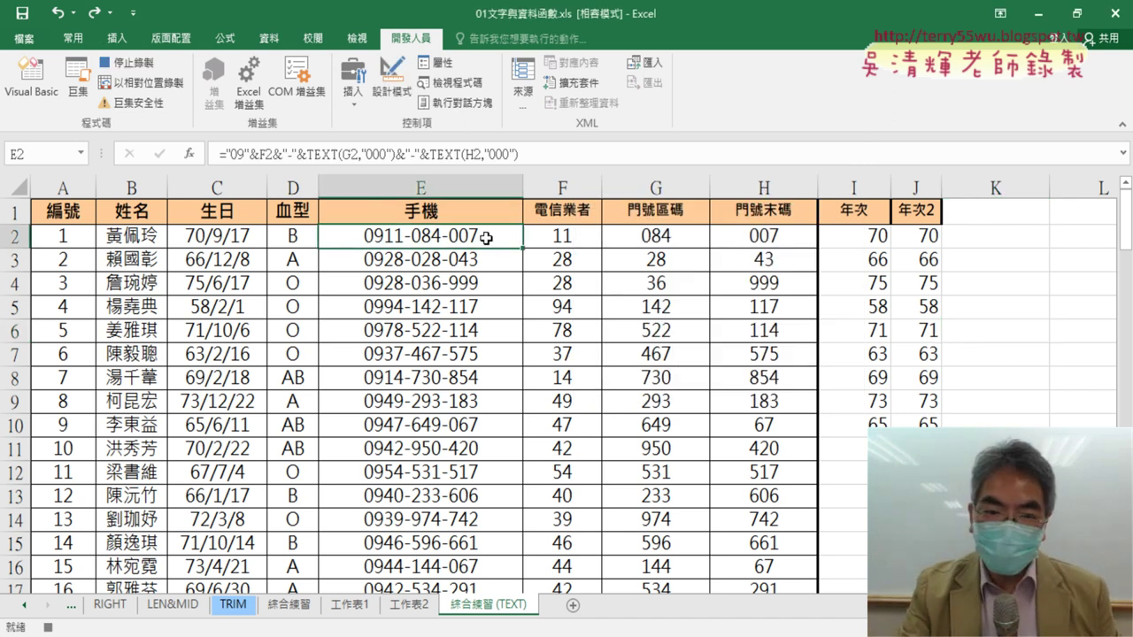
pyautogui.hotkey('ctrl', 'shift', 'Down')
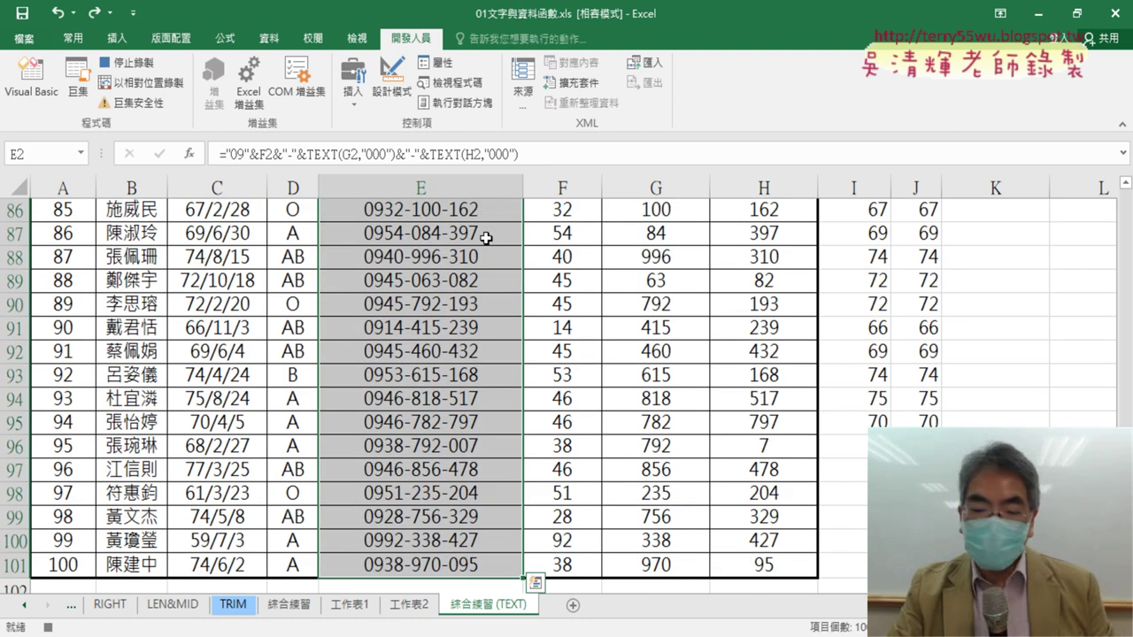
pyautogui.press('Delete')
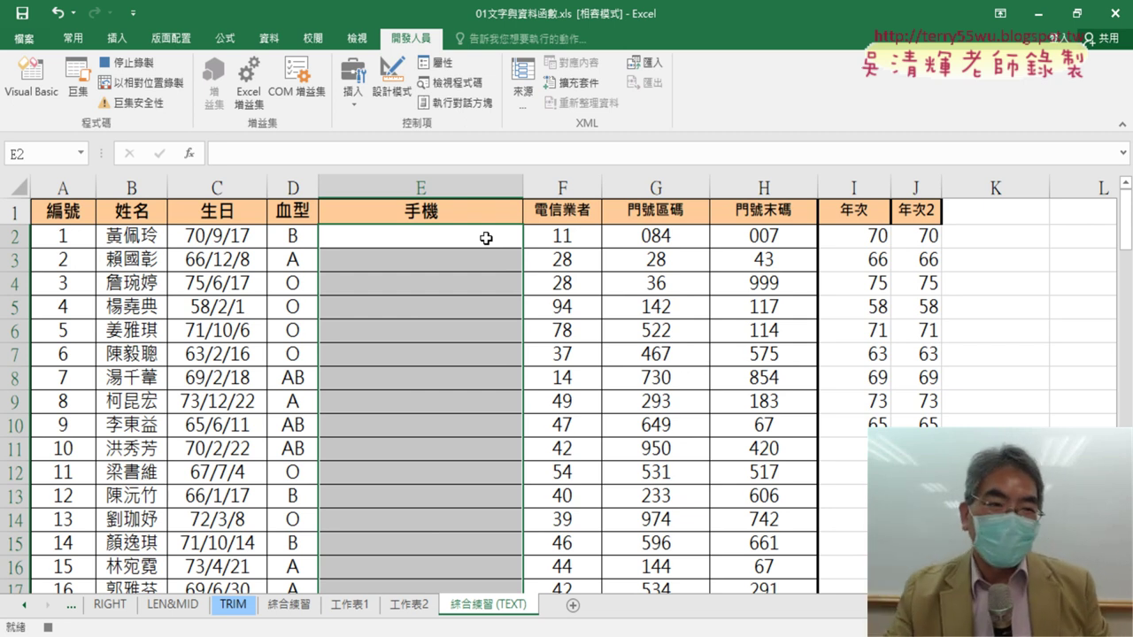
pyautogui.click(114, 64)
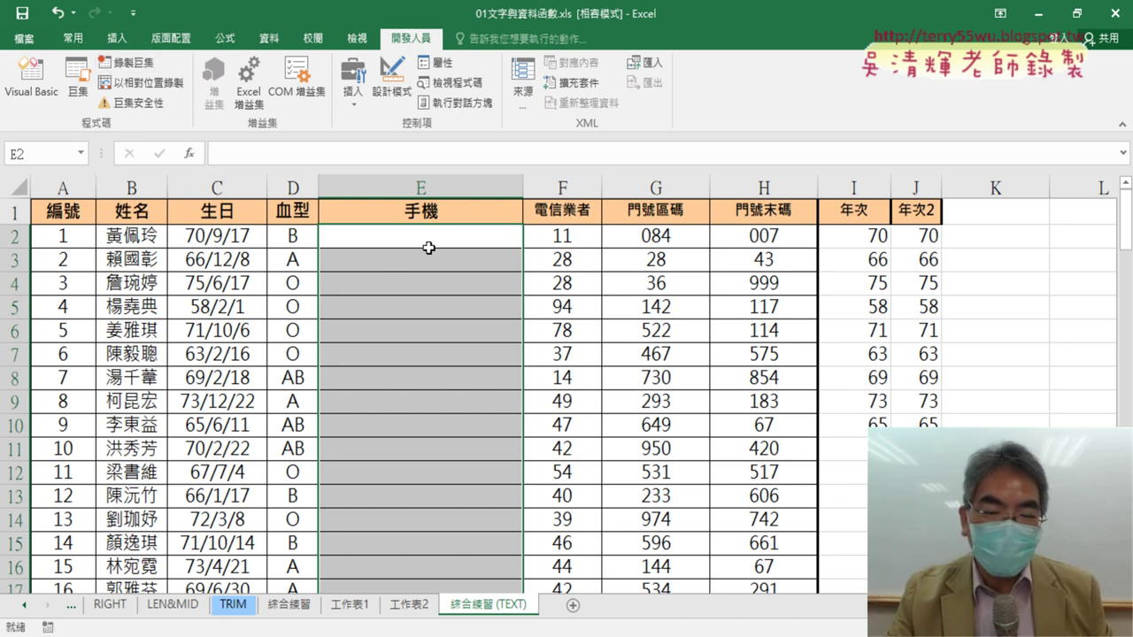
# Undo the clear to bring back the phone numbers in E2:E101, then select K4.
pyautogui.click(424, 330)
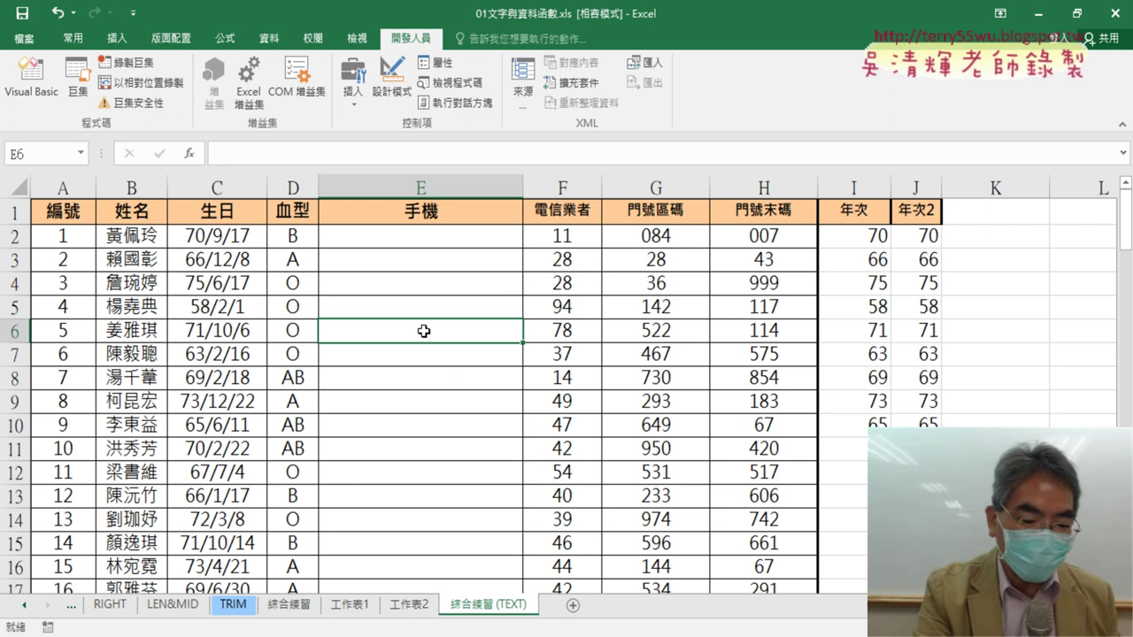
pyautogui.hotkey('ctrl', 'z')
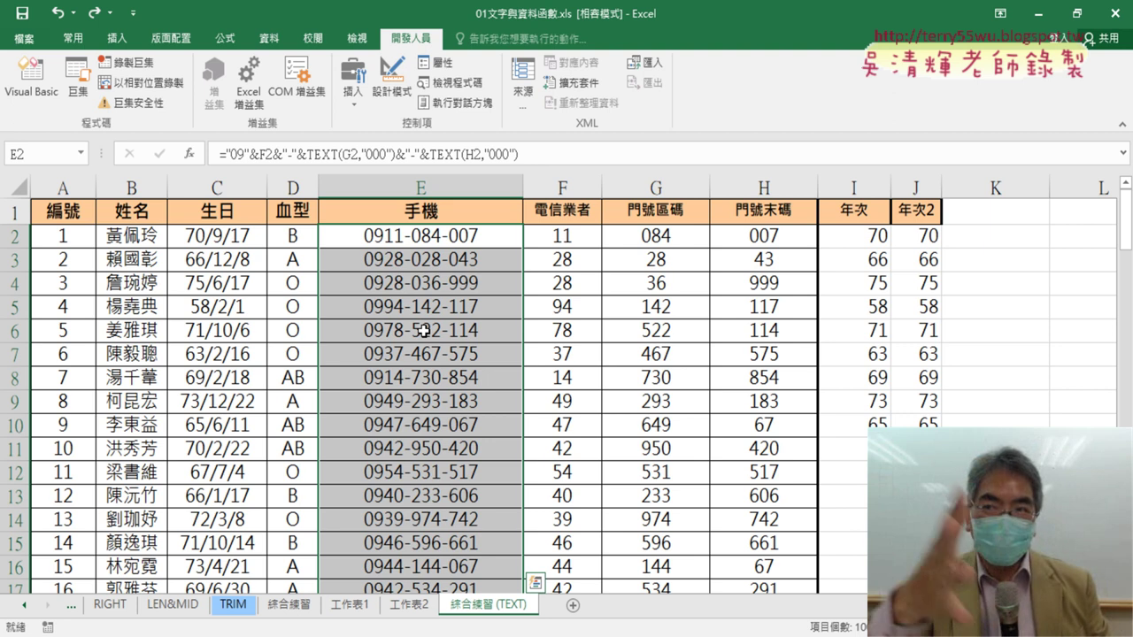
pyautogui.click(957, 281)
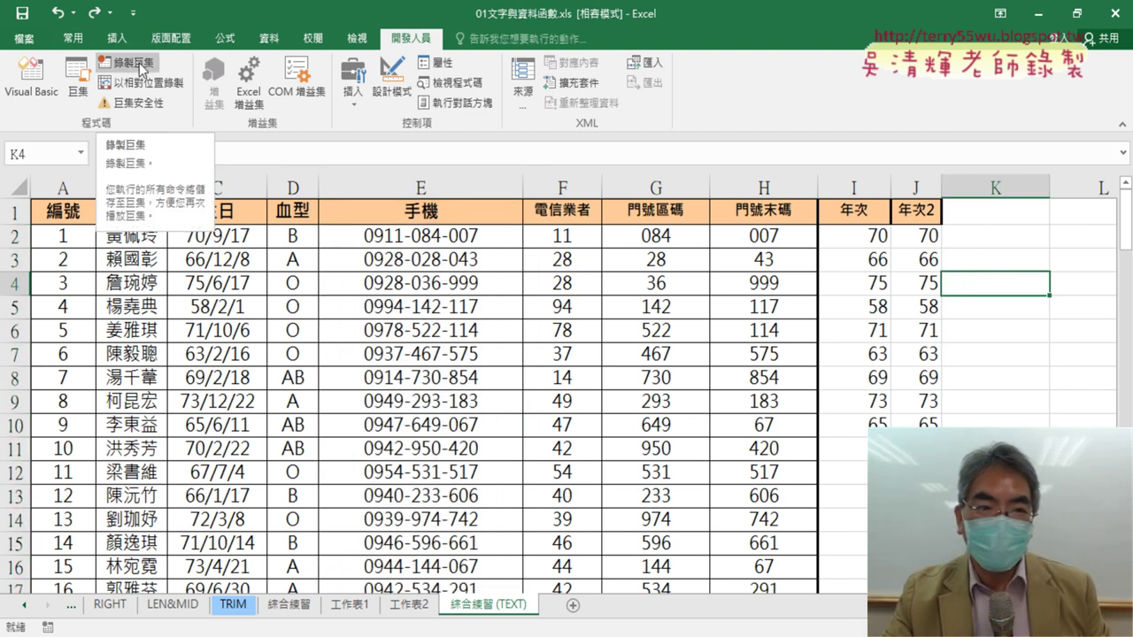
# Start recording a second macro named 串接巨集.
pyautogui.click(139, 69)
pyautogui.click(650, 180)
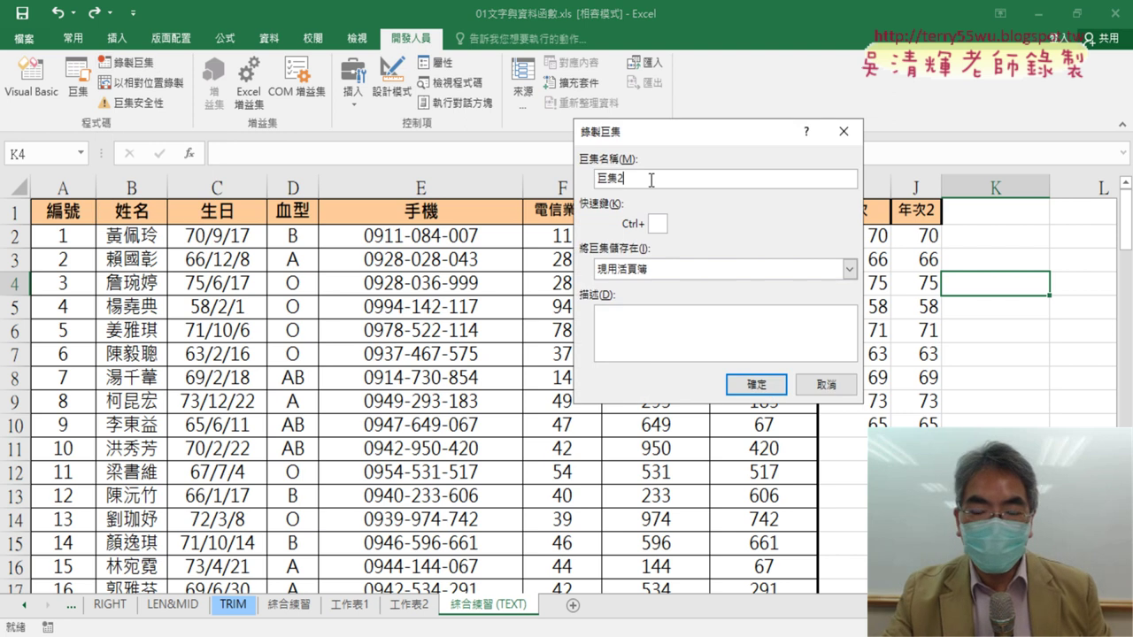
pyautogui.press('BackSpace')
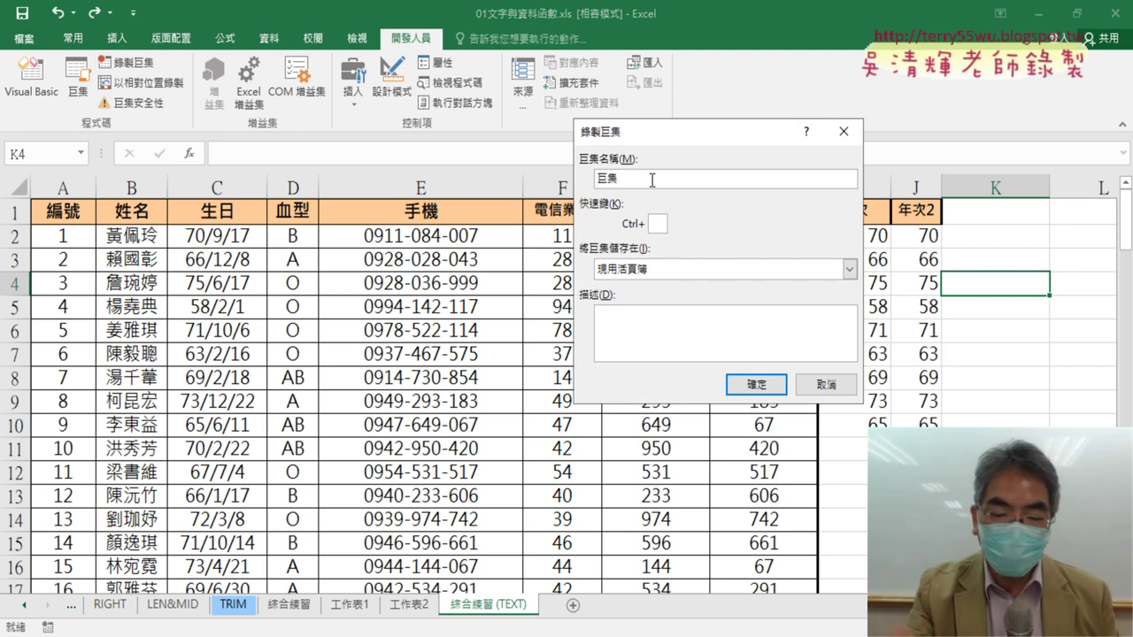
pyautogui.press('Home')
pyautogui.write('串')
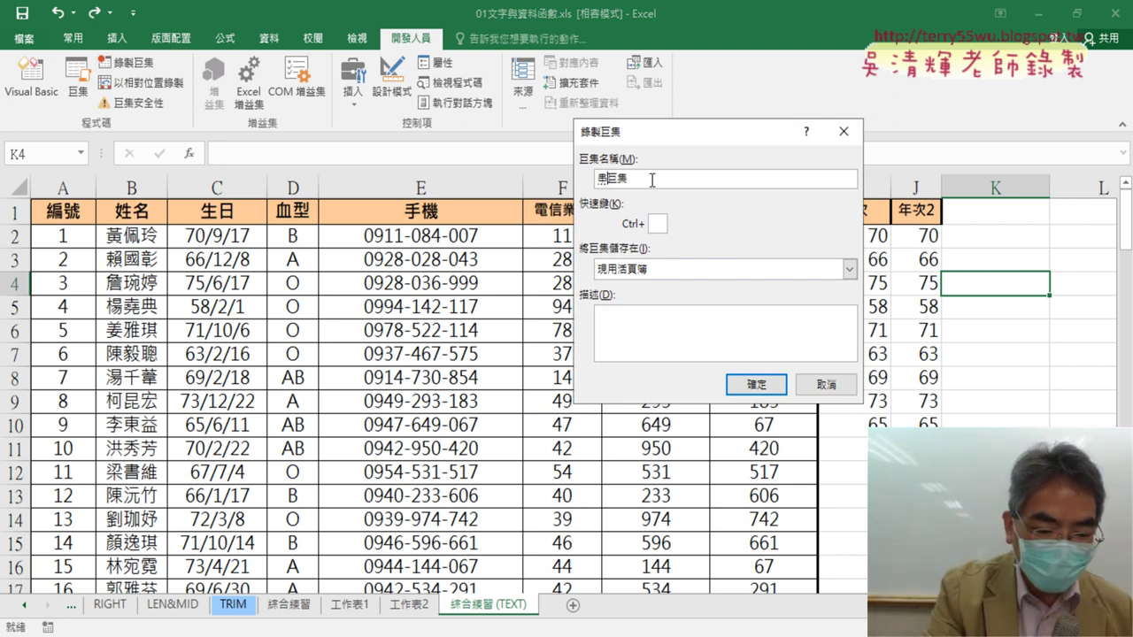
pyautogui.write('接')
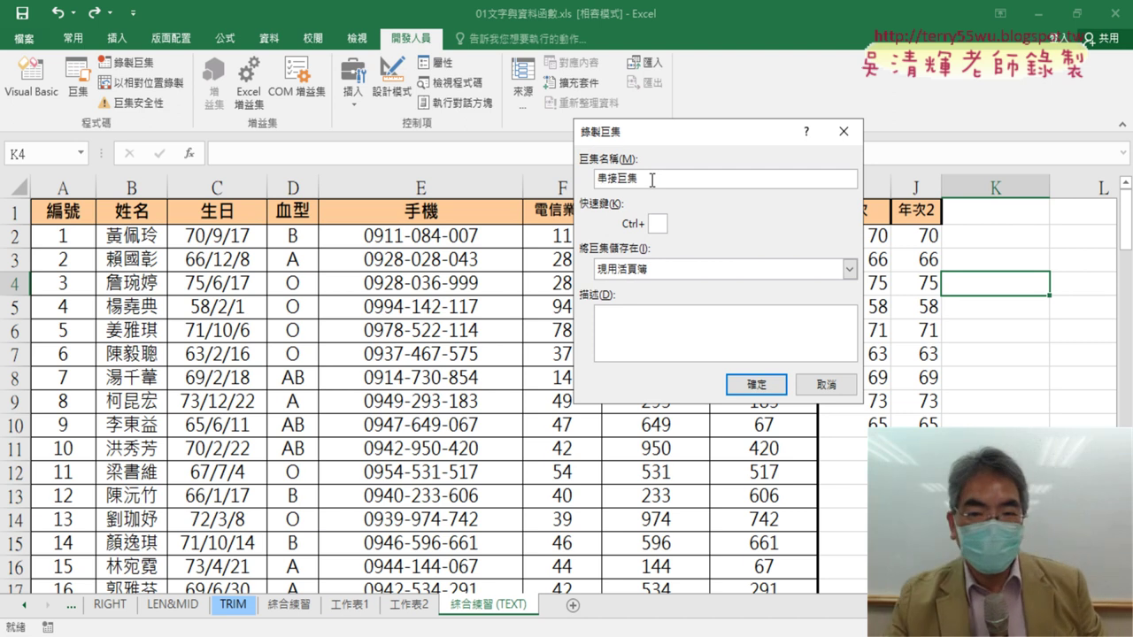
pyautogui.click(754, 384)
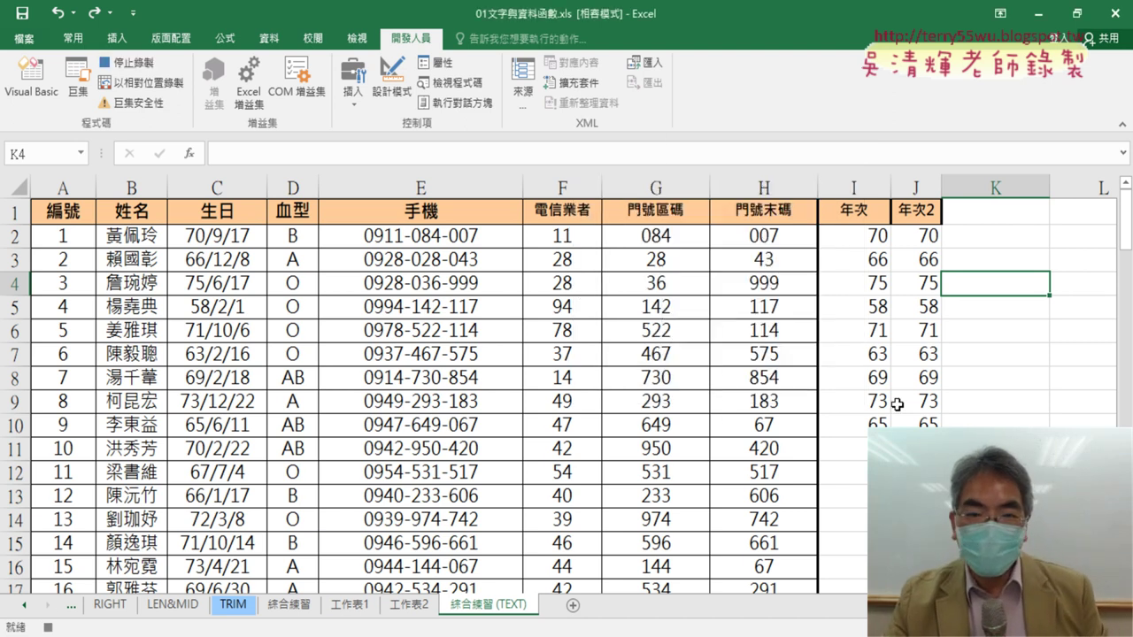
# Re-enter E2's formula, fill it down column E, and stop recording.
pyautogui.click(478, 237)
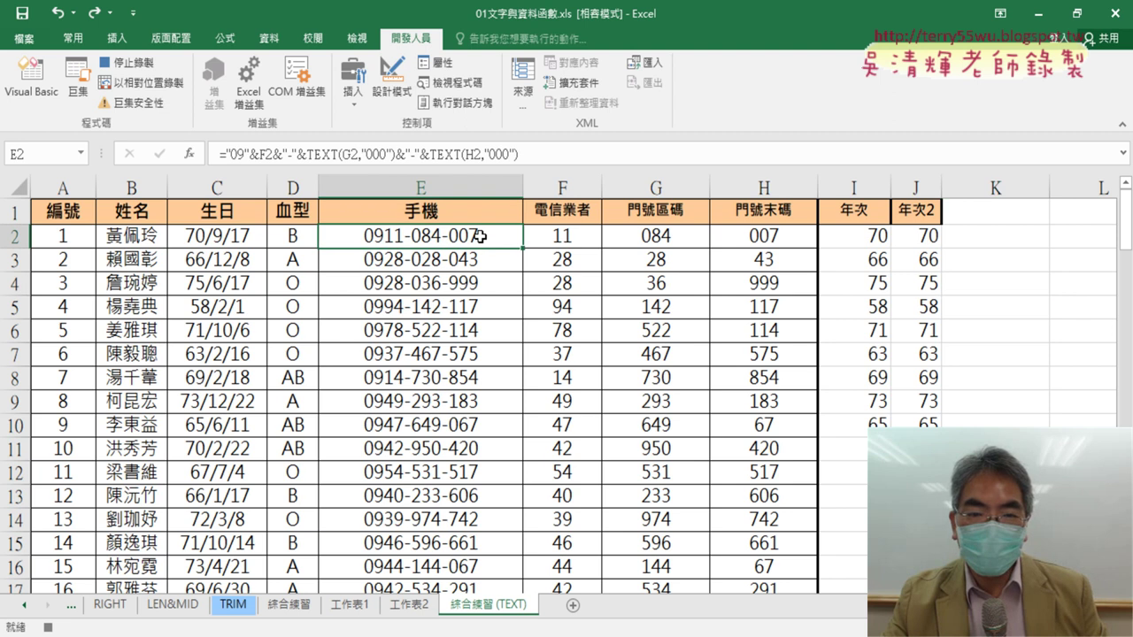
pyautogui.click(302, 154)
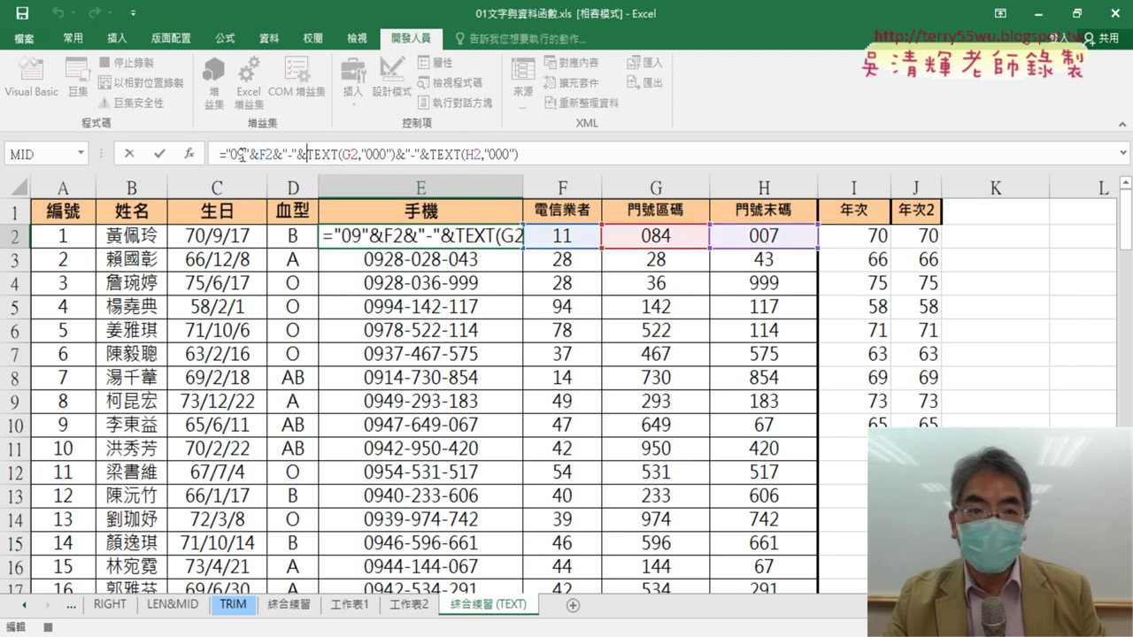
pyautogui.click(162, 154)
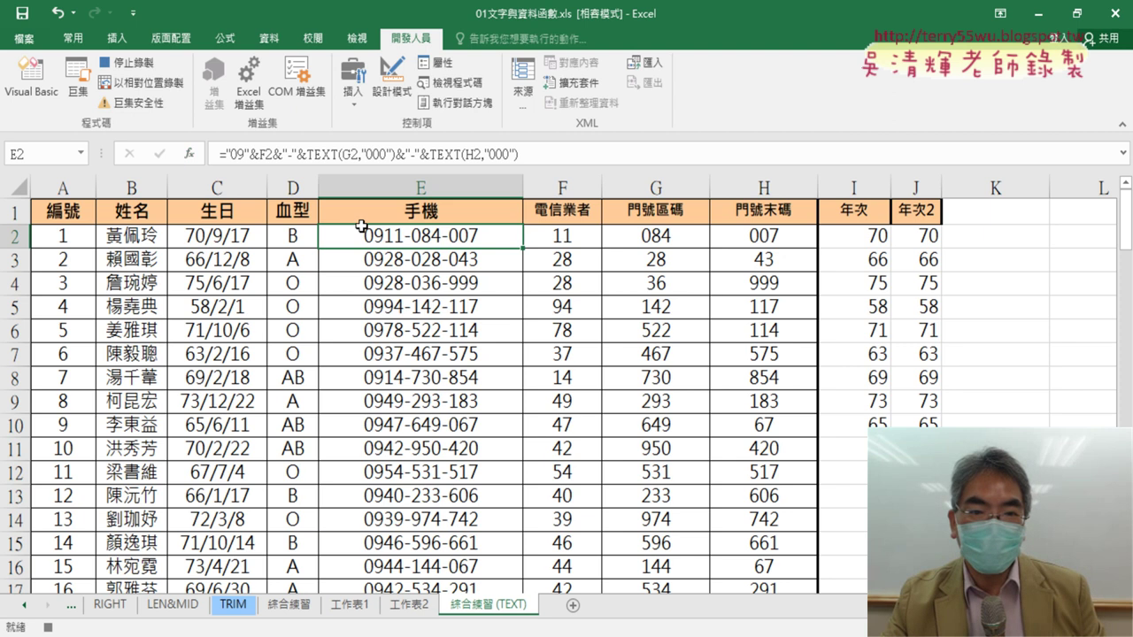
pyautogui.doubleClick(526, 250)
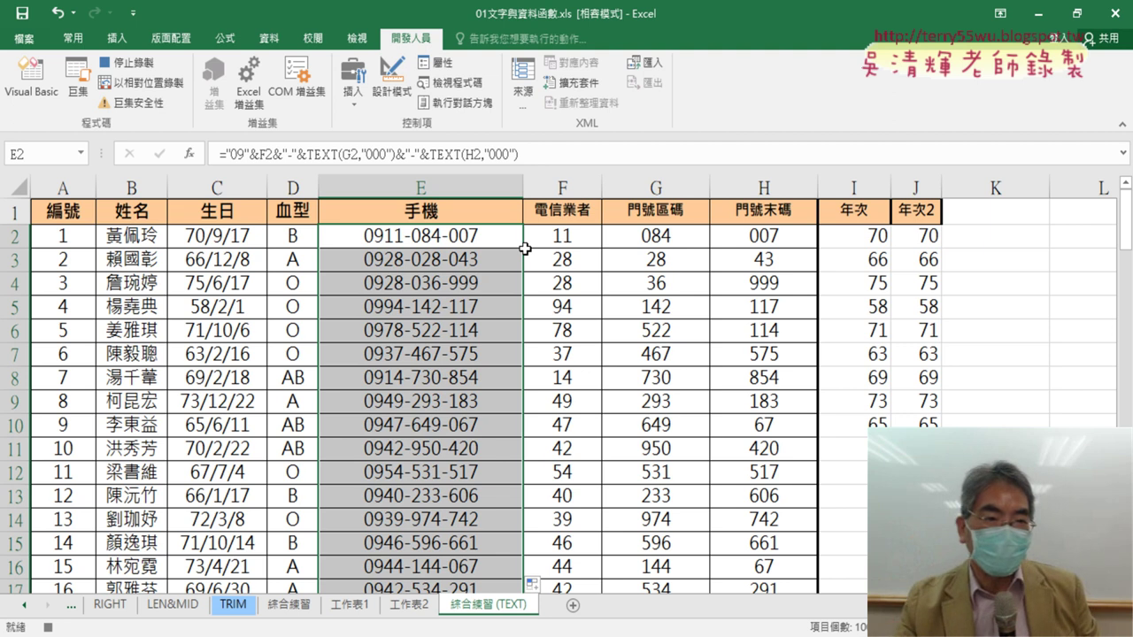
pyautogui.click(118, 69)
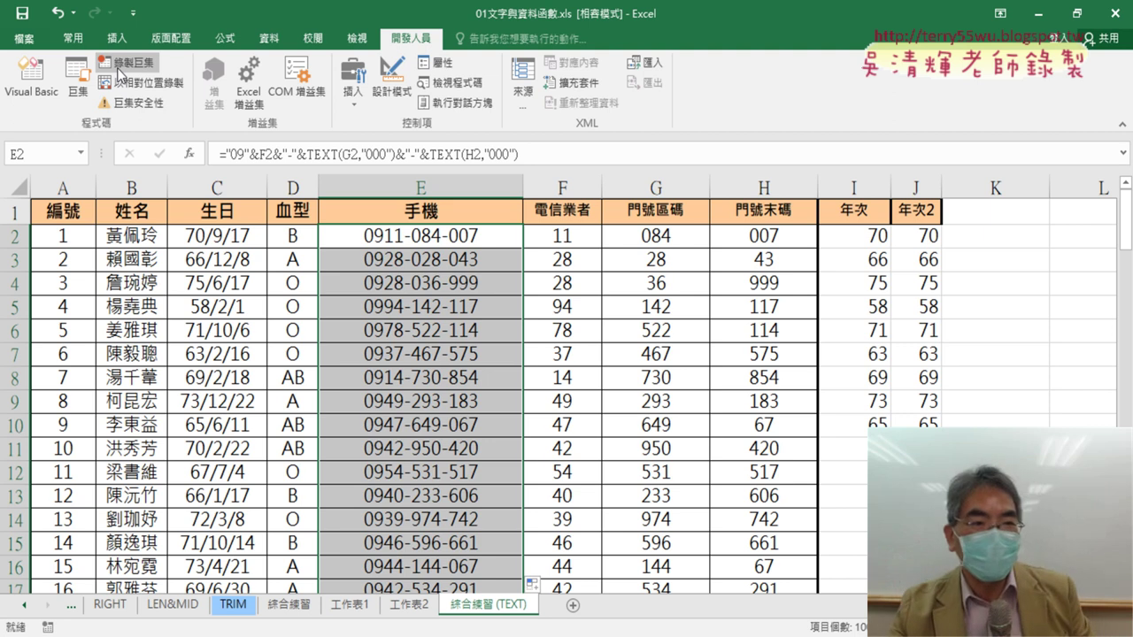
# Run 清除巨集 from the Macros list and check that column E is cleared.
pyautogui.click(87, 86)
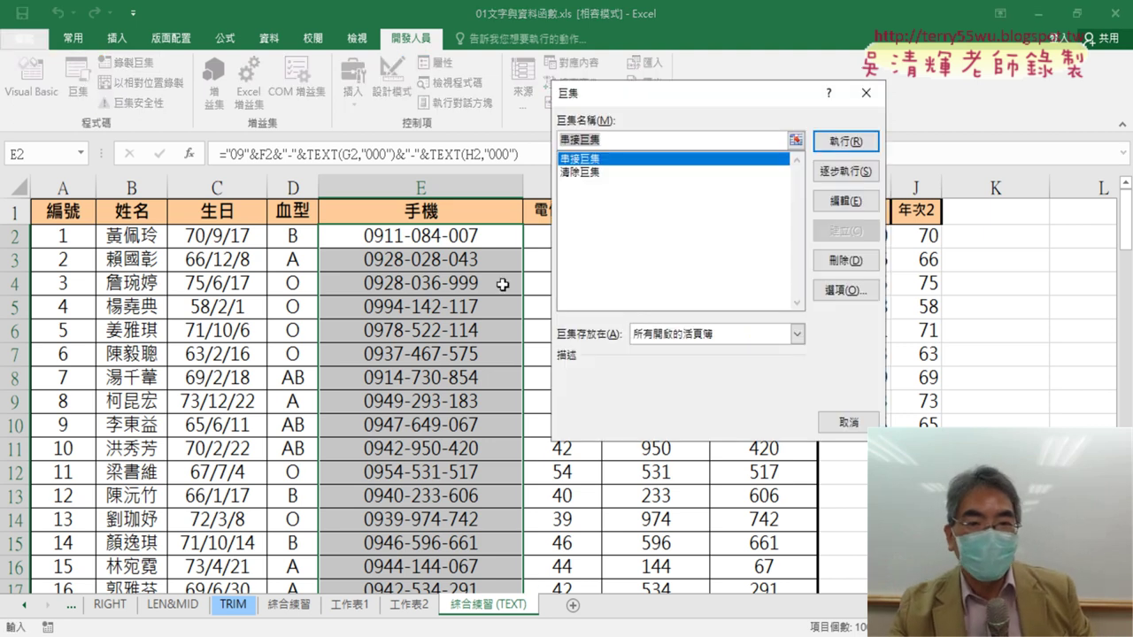
pyautogui.click(598, 174)
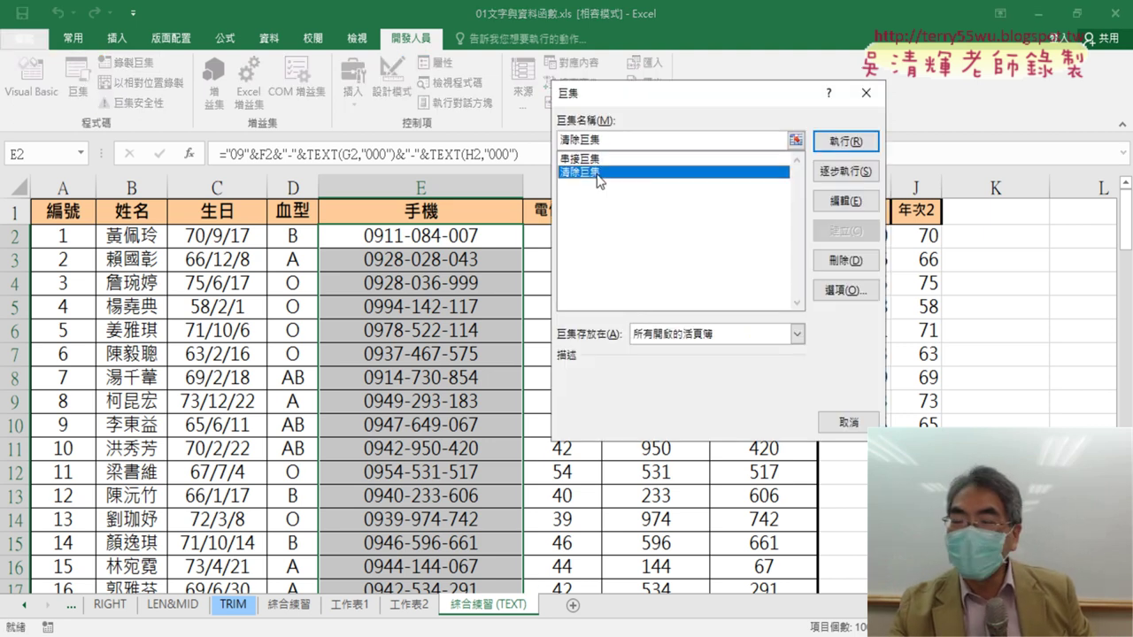
pyautogui.click(845, 141)
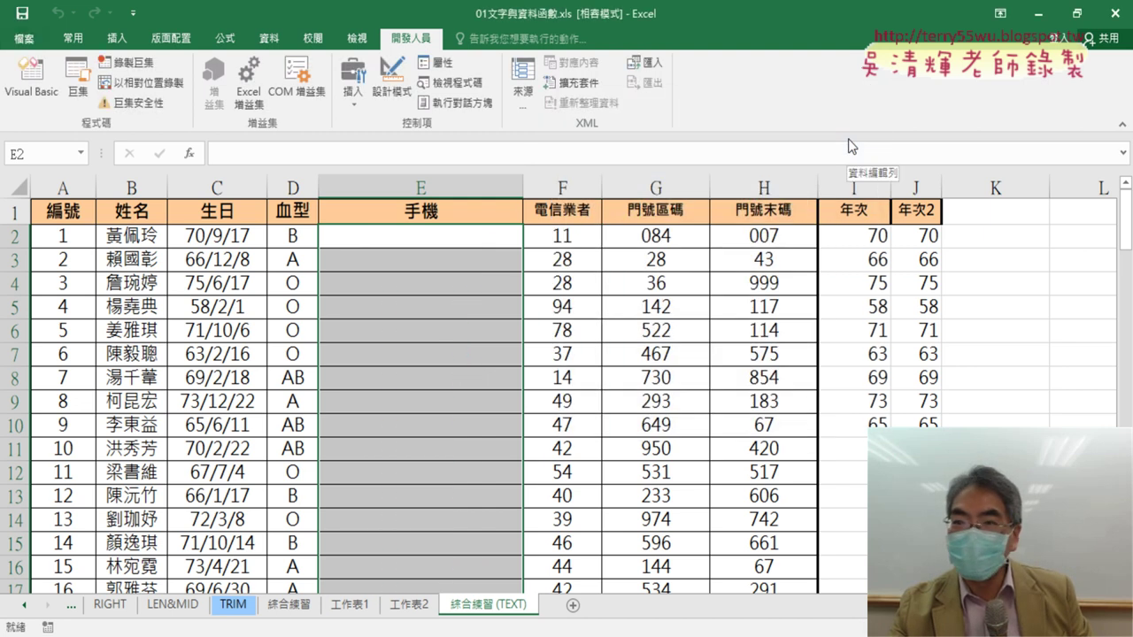
pyautogui.scroll(-4, 651, 237)
pyautogui.scroll(-9, 651, 237)
pyautogui.scroll(-8, 650, 237)
pyautogui.scroll(-5, 650, 237)
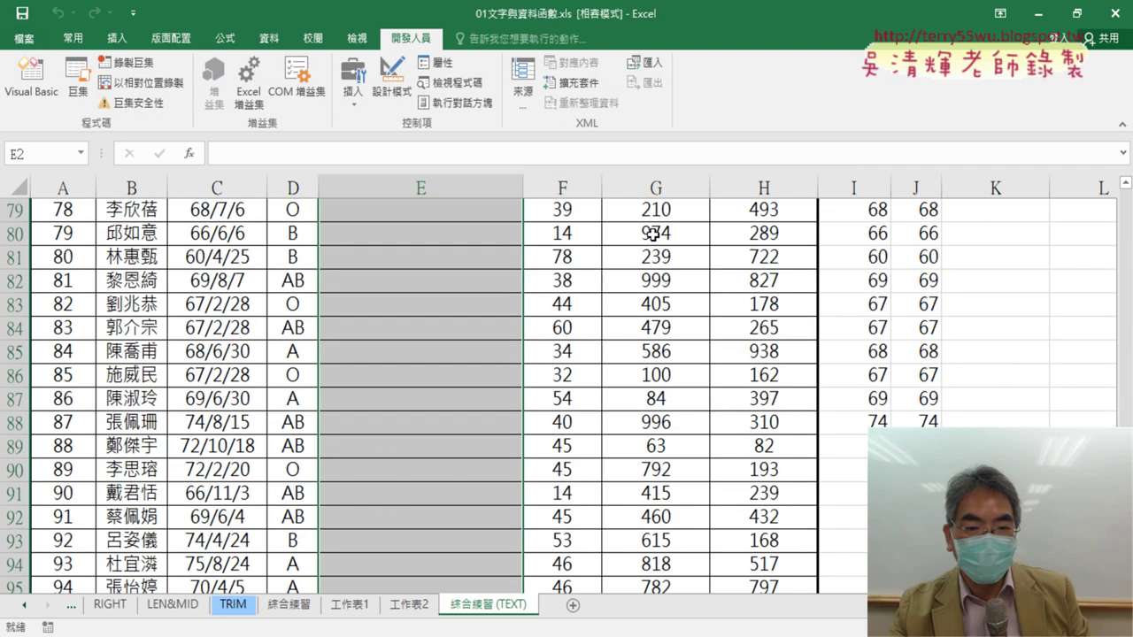
pyautogui.scroll(-6, 651, 234)
pyautogui.scroll(8, 651, 234)
pyautogui.scroll(7, 651, 234)
pyautogui.scroll(10, 651, 235)
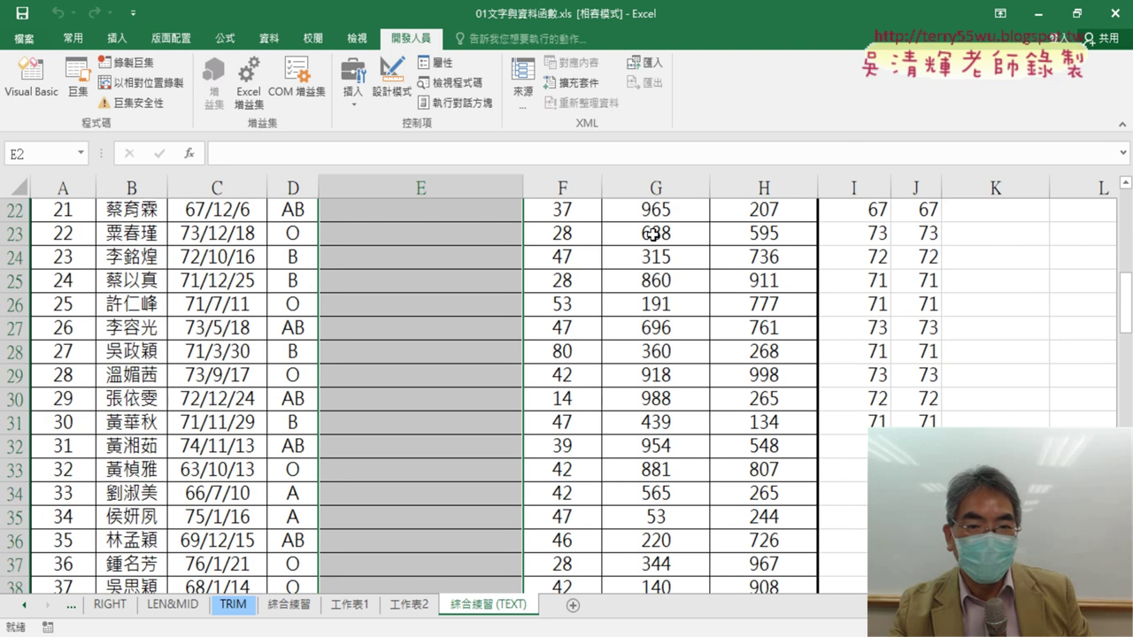
pyautogui.scroll(7, 652, 234)
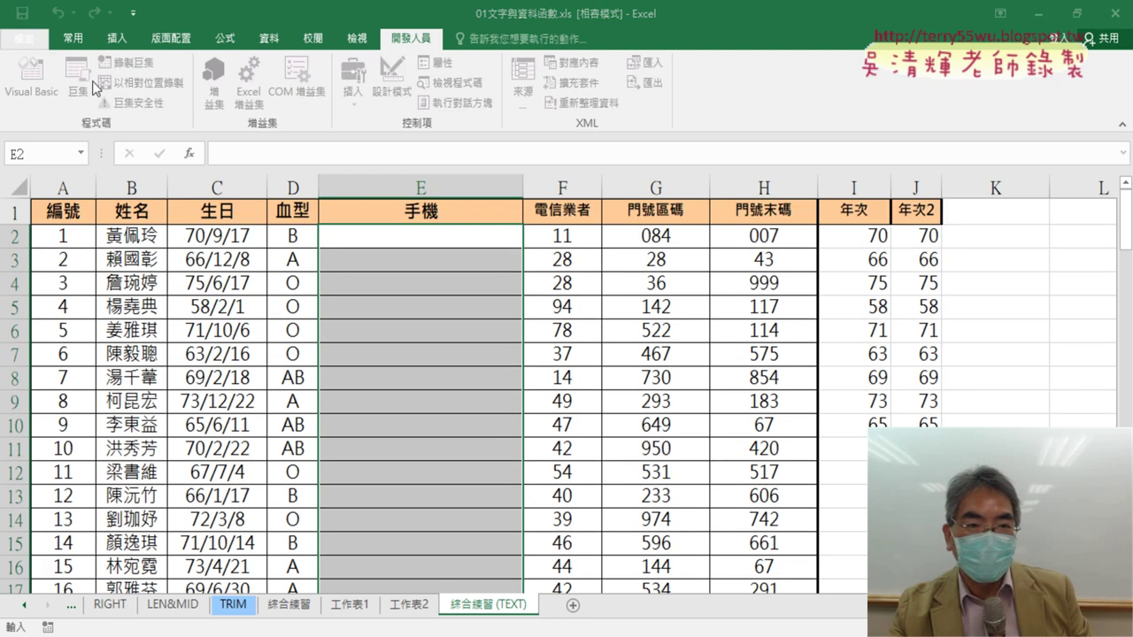
# Run 串接巨集 to refill column E, check the phone numbers, and reopen the Macros list.
pyautogui.click(78, 81)
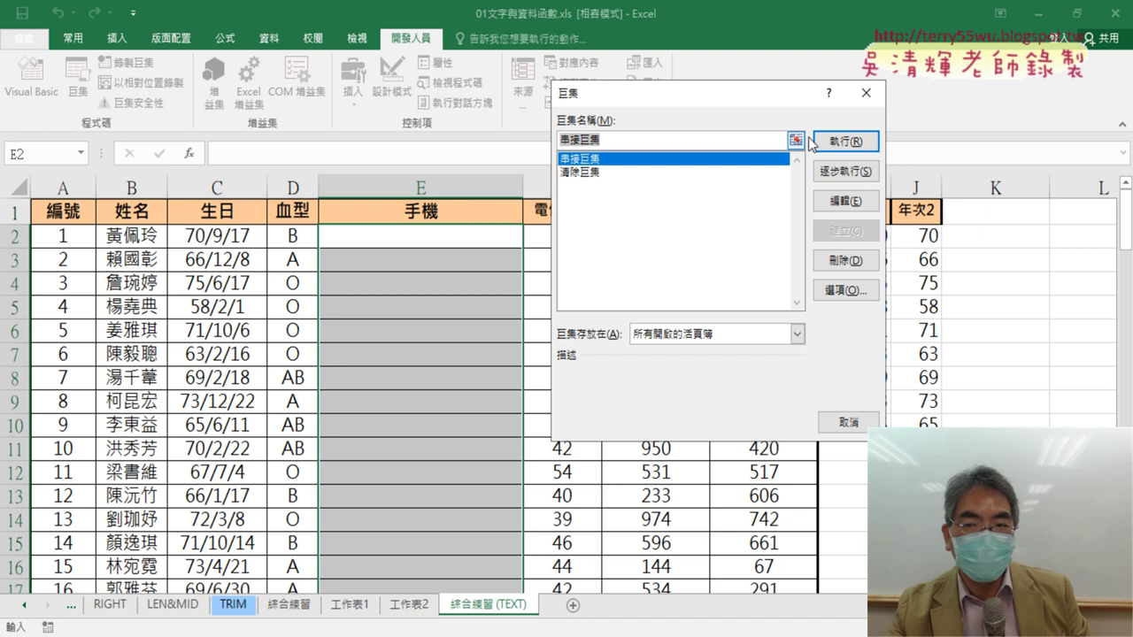
pyautogui.click(844, 144)
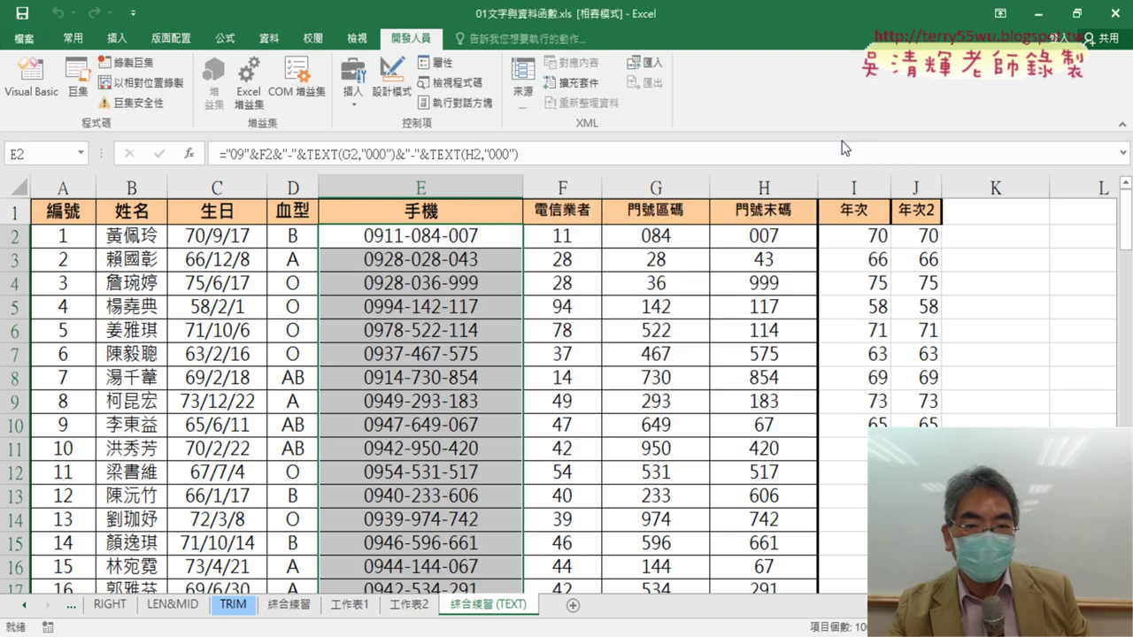
pyautogui.scroll(-4, 674, 233)
pyautogui.scroll(-8, 668, 233)
pyautogui.scroll(-8, 666, 233)
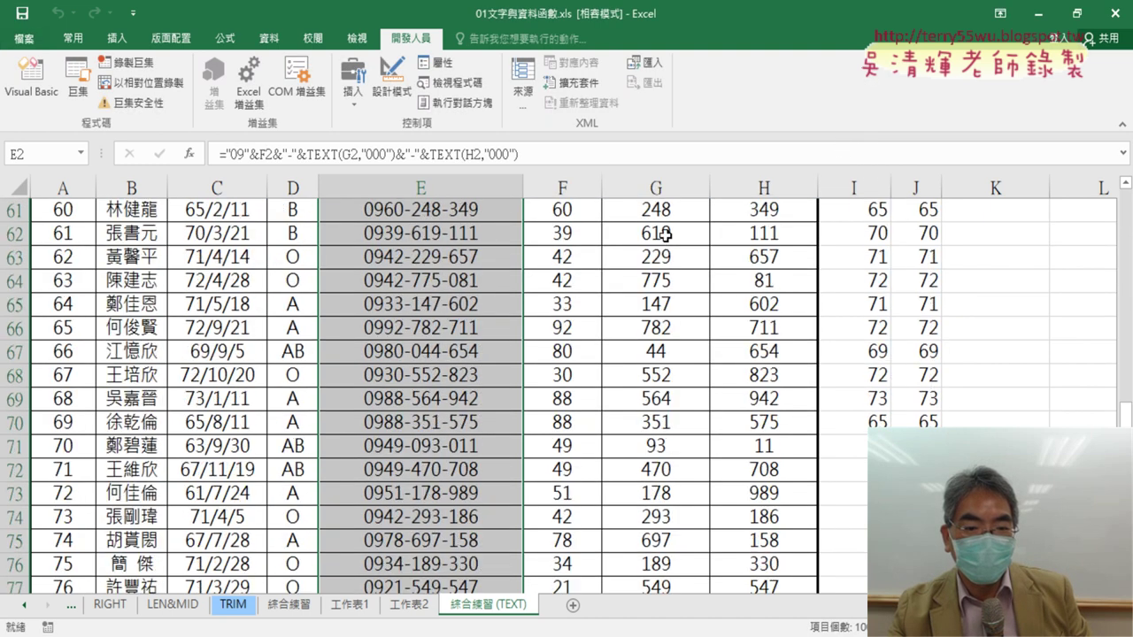
pyautogui.scroll(-8, 665, 234)
pyautogui.scroll(-4, 664, 234)
pyautogui.scroll(4, 664, 234)
pyautogui.scroll(12, 665, 233)
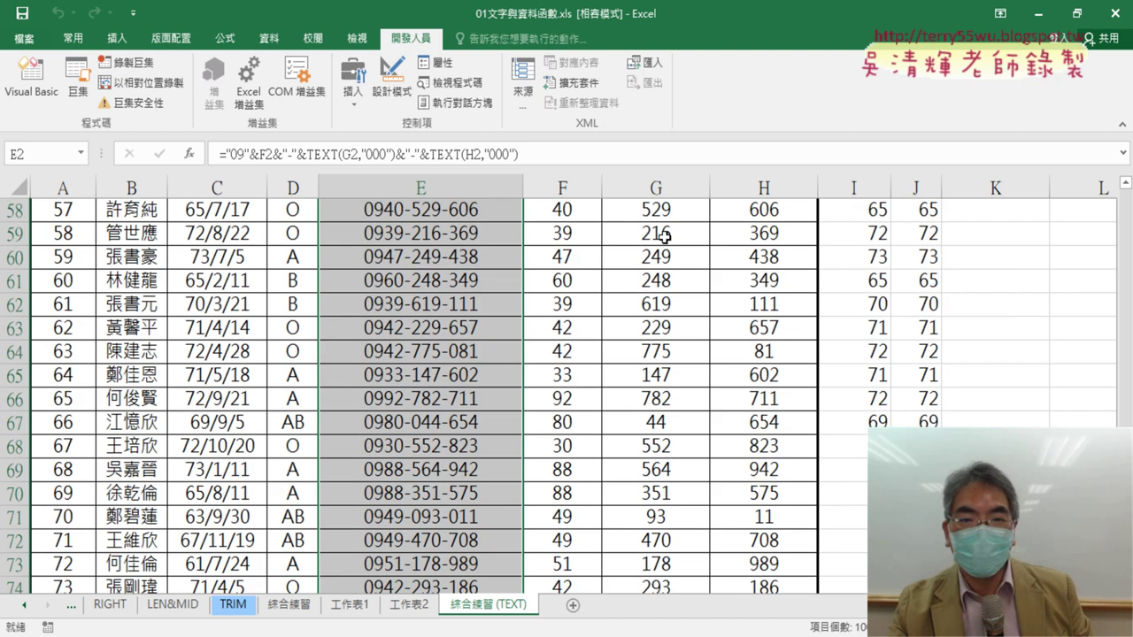
pyautogui.scroll(6, 664, 233)
pyautogui.scroll(6, 665, 233)
pyautogui.scroll(4, 665, 234)
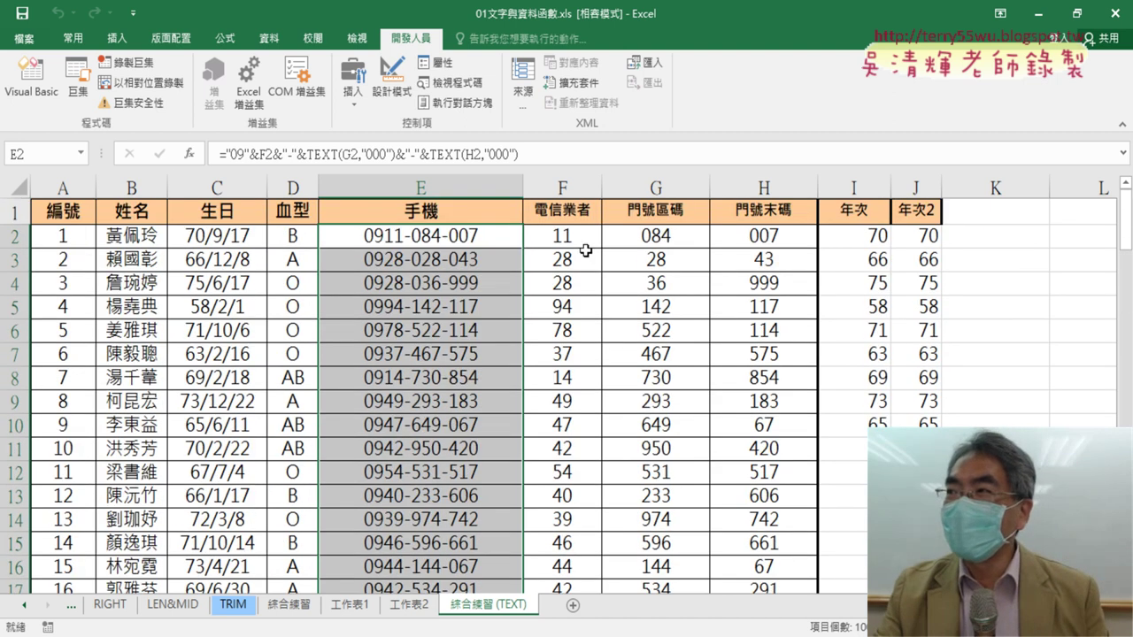
pyautogui.click(78, 78)
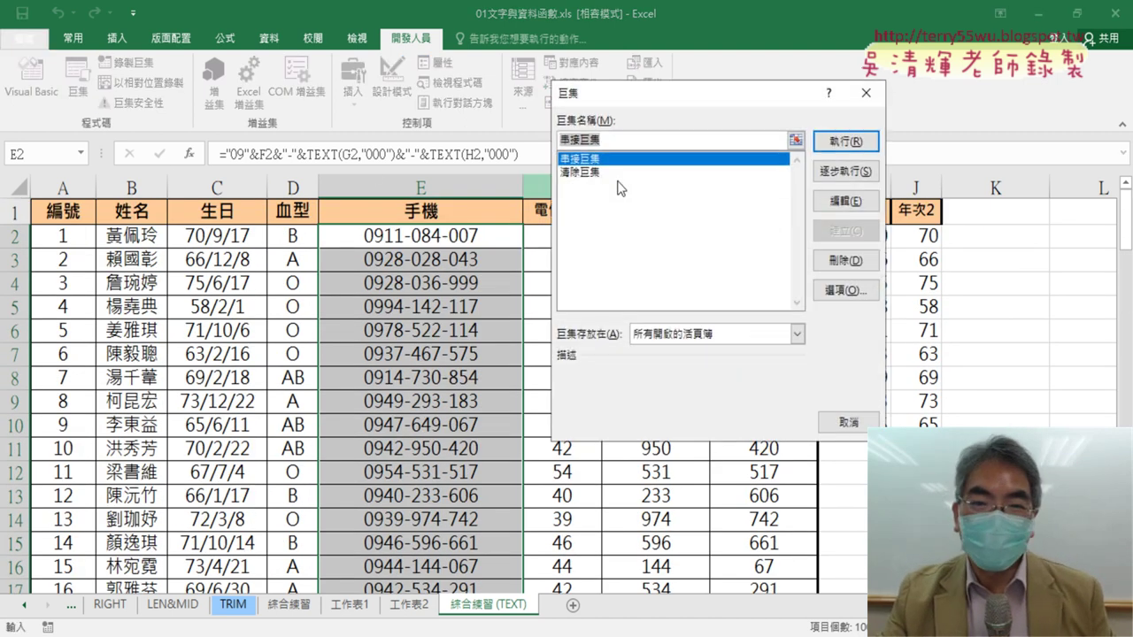
# Run the 清除巨集 macro twice to empty column E, then return to the Google Docs notes.
pyautogui.click(693, 171)
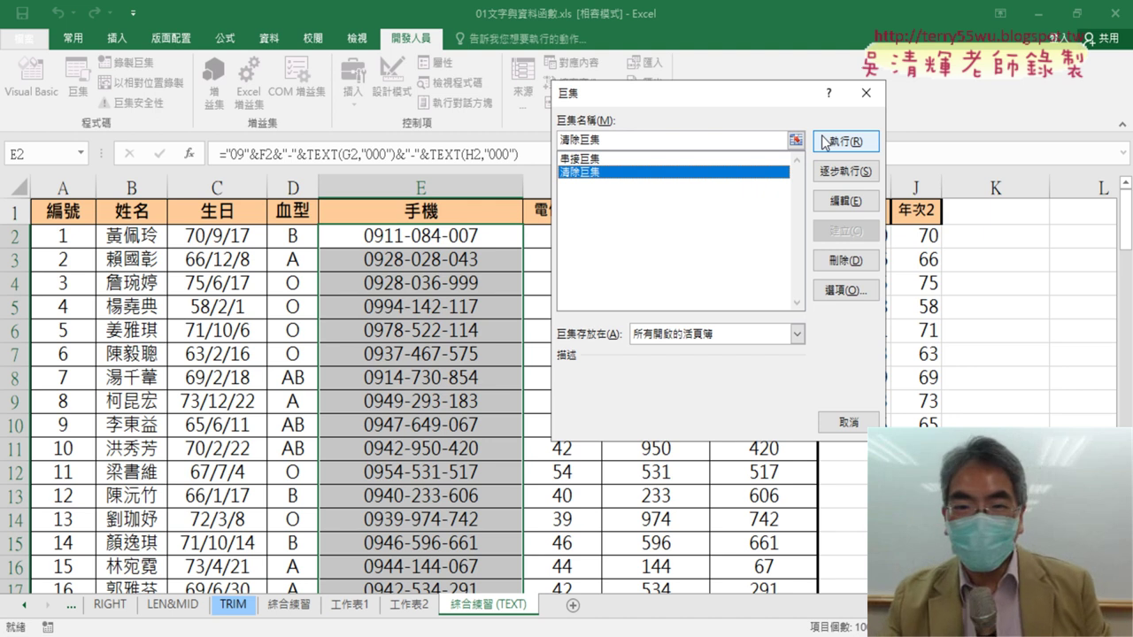
pyautogui.click(826, 141)
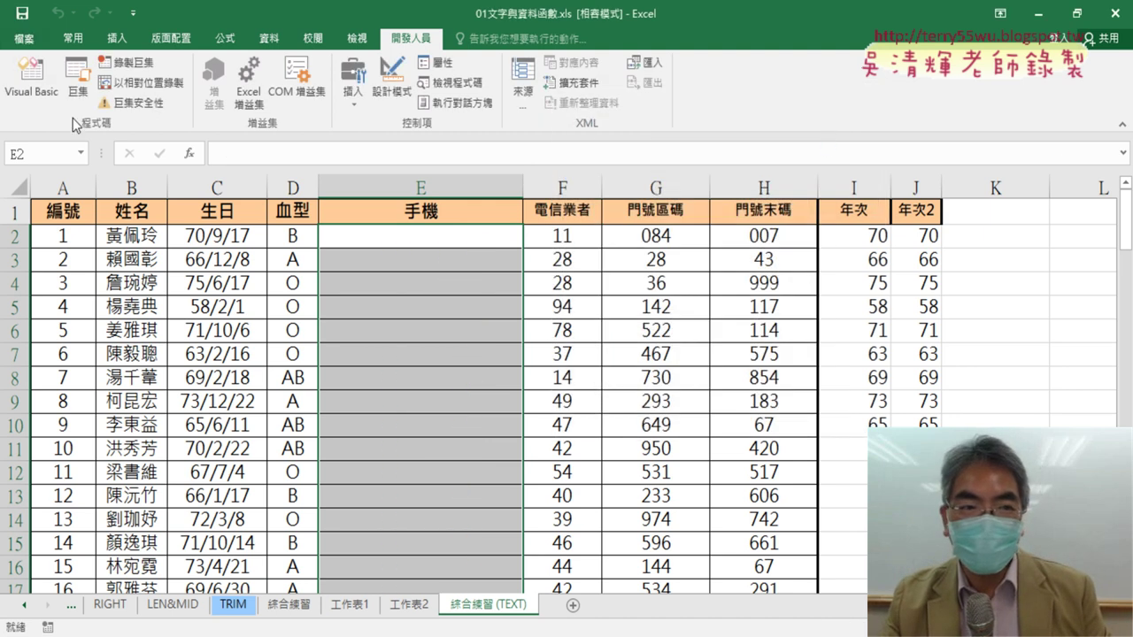
pyautogui.click(78, 88)
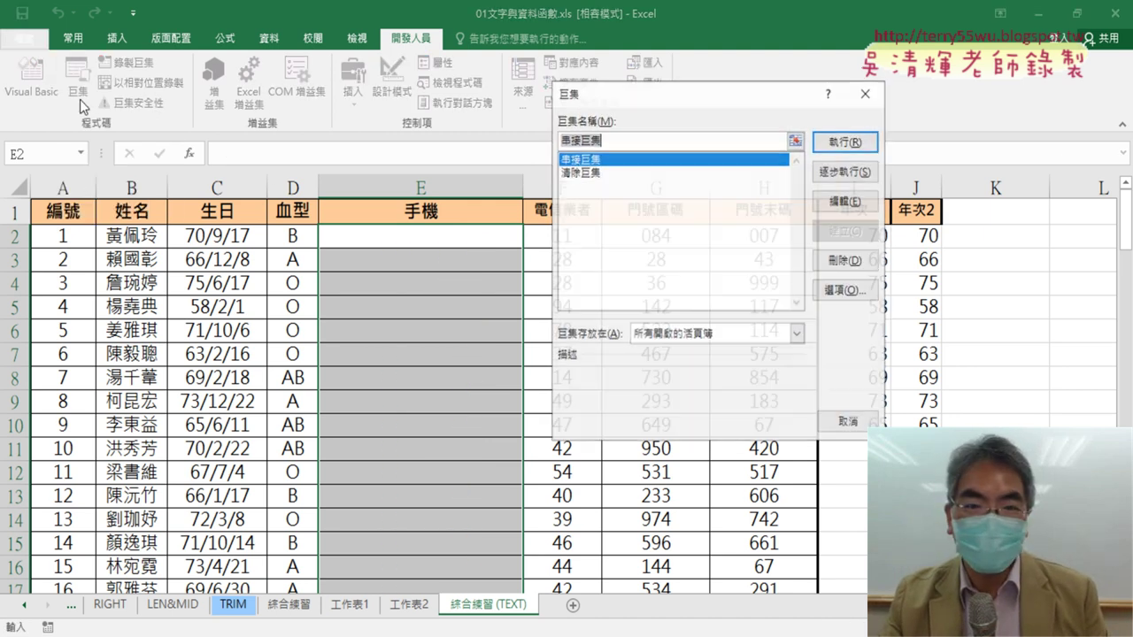
pyautogui.click(629, 171)
pyautogui.click(825, 141)
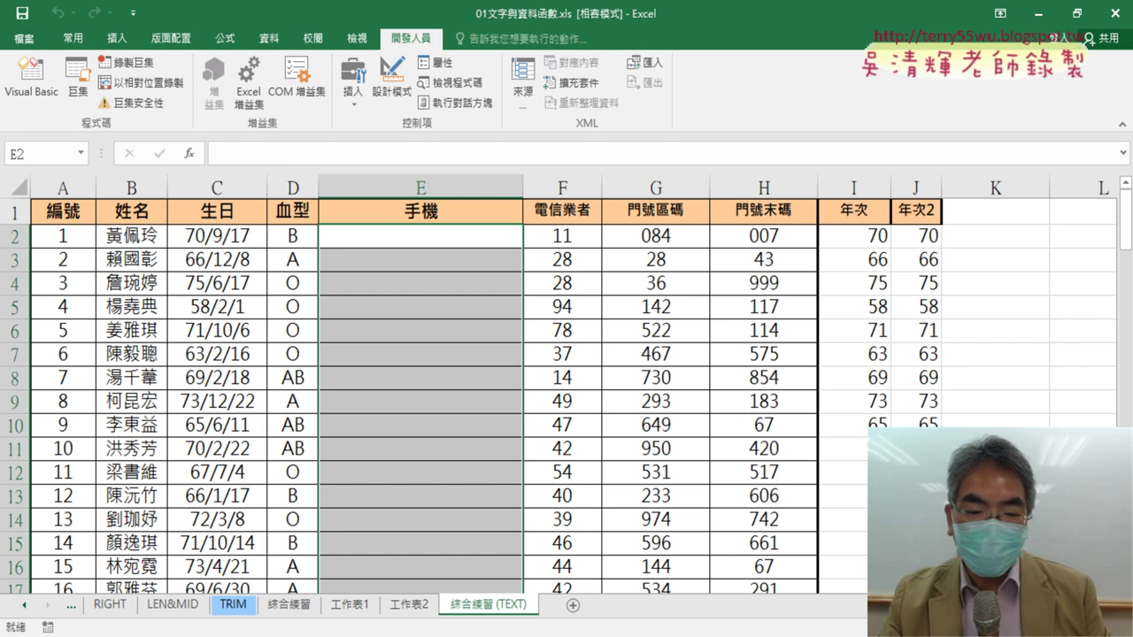
pyautogui.click(468, 594)
# Bring section 3 (查看VBA程式碼) into view and mark where the Sub 串接() code begins.
pyautogui.scroll(-5, 555, 420)
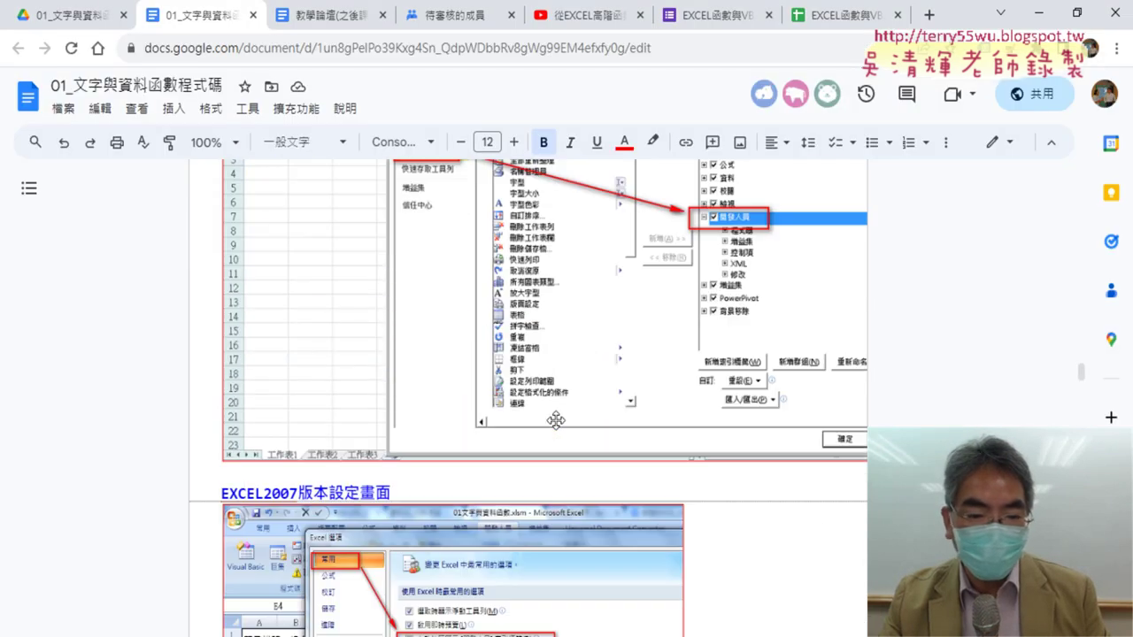
pyautogui.scroll(-5, 556, 420)
pyautogui.scroll(-5, 556, 420)
pyautogui.scroll(-1, 555, 421)
pyautogui.scroll(-3, 556, 420)
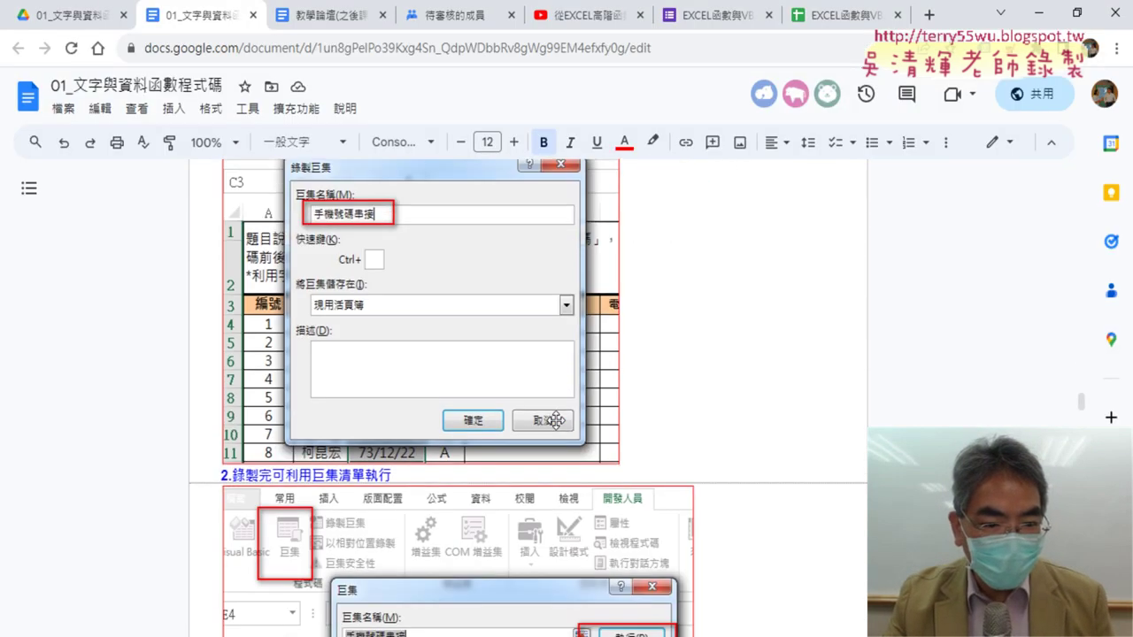
pyautogui.scroll(-4, 555, 420)
pyautogui.scroll(-1, 556, 420)
pyautogui.scroll(-3, 556, 420)
pyautogui.scroll(-2, 556, 420)
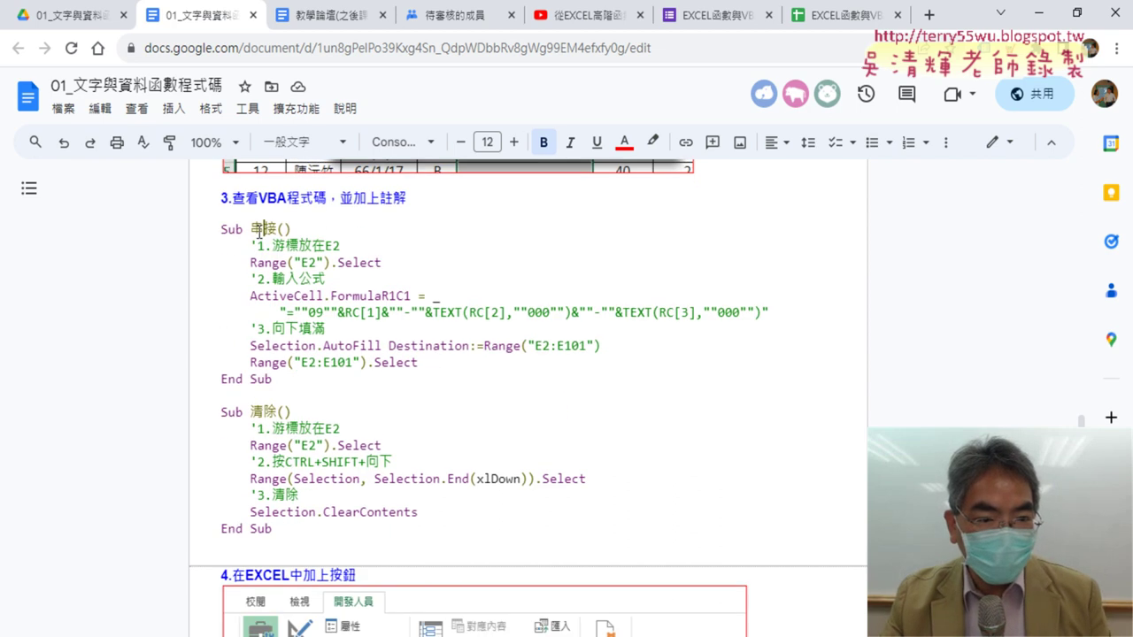
pyautogui.click(264, 229)
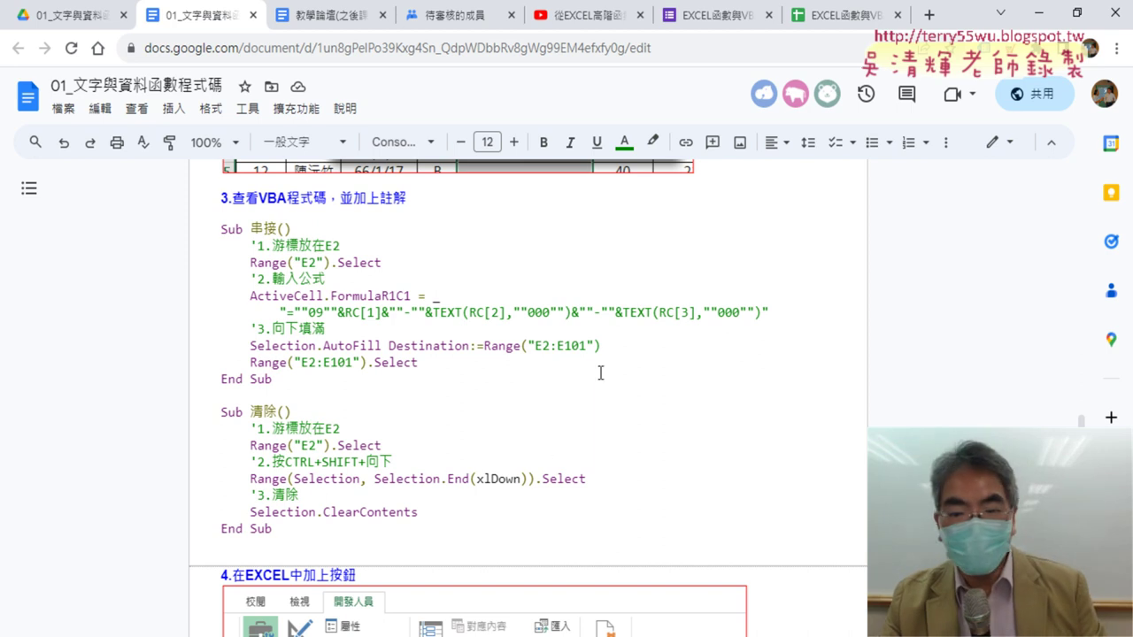
pyautogui.moveTo(588, 636)
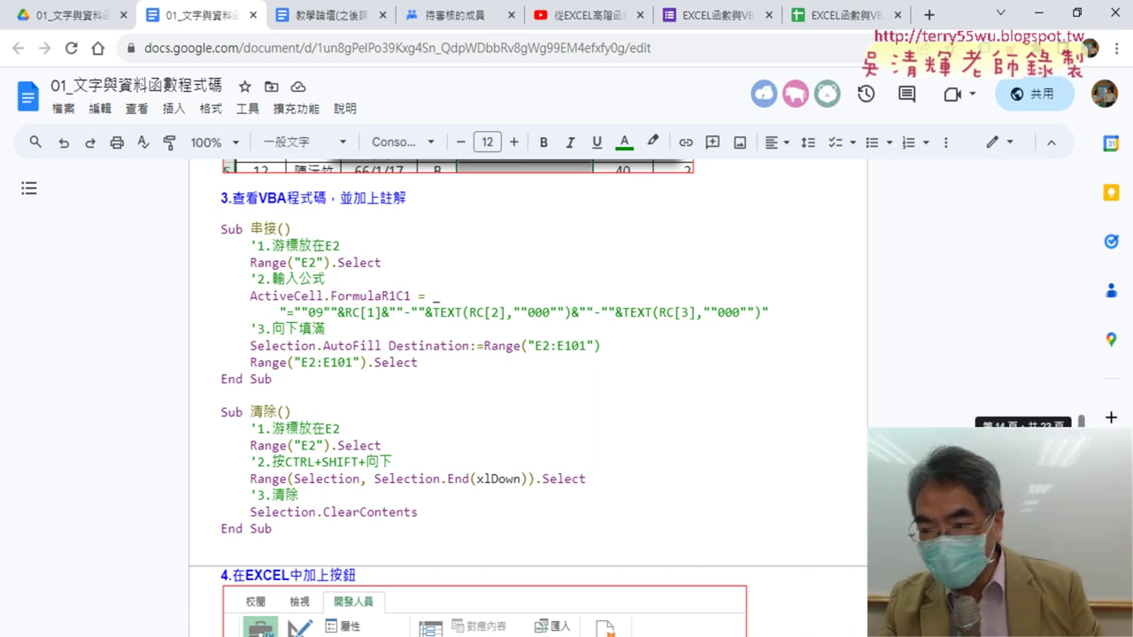